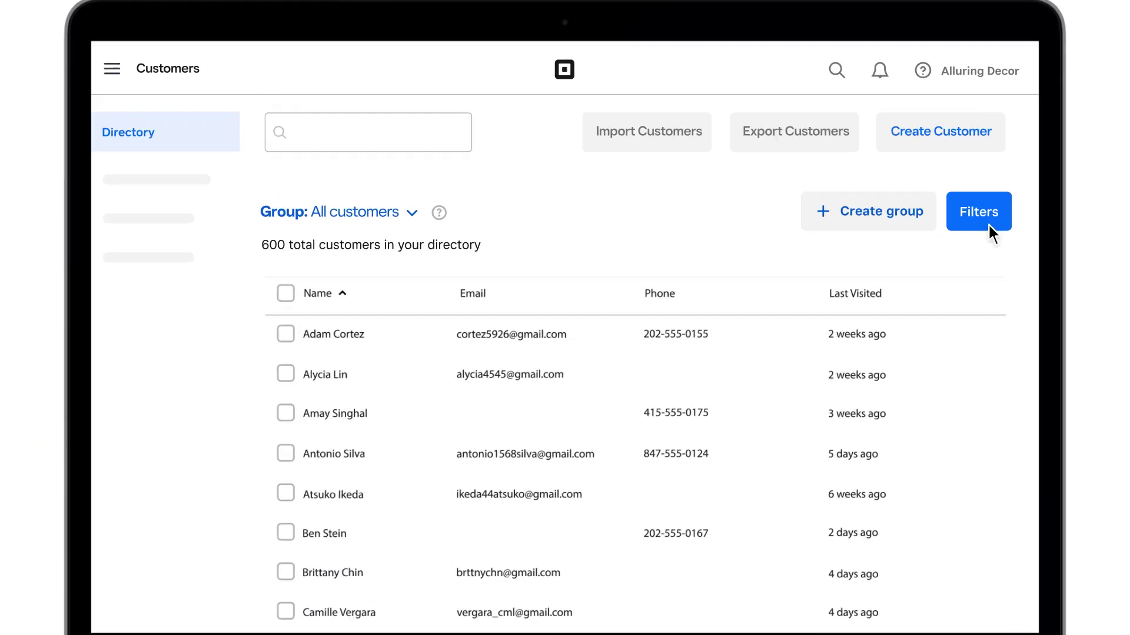
Step: Browse the customer sales-channel filters, then close them without applying
left_click(859, 231)
scroll(1000, 342, "down", 2)
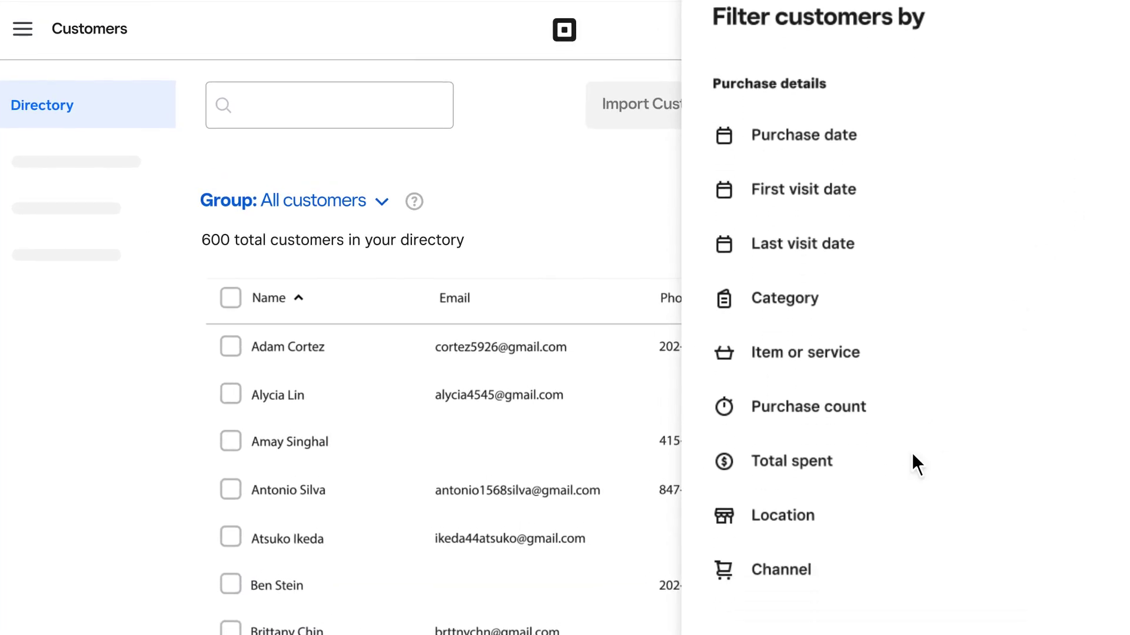
left_click(837, 565)
left_click(956, 347)
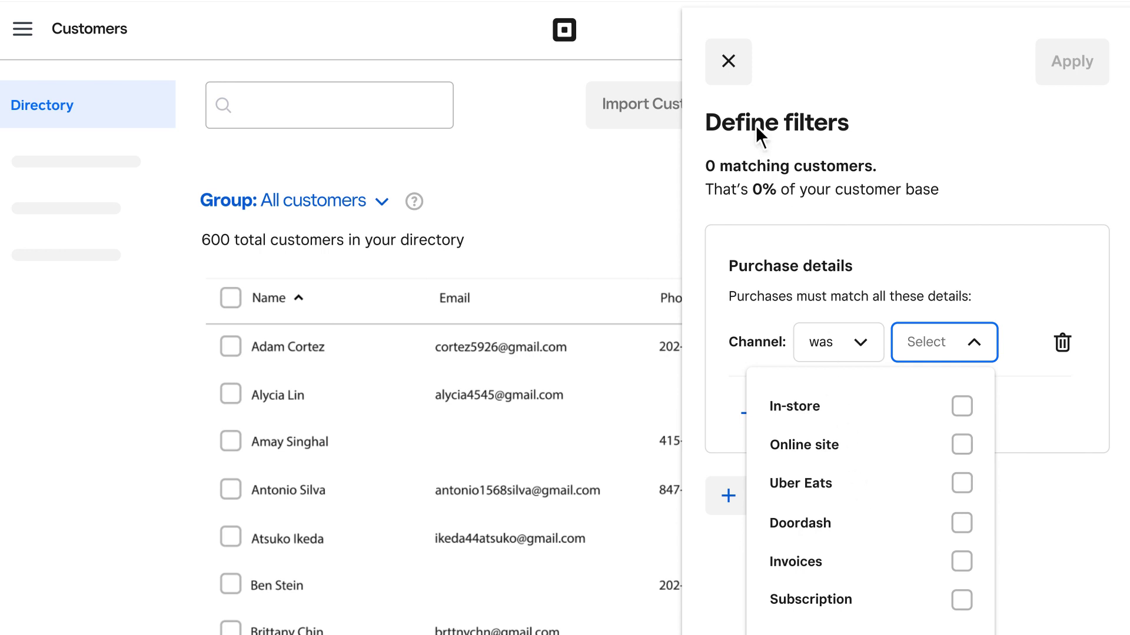
left_click(731, 65)
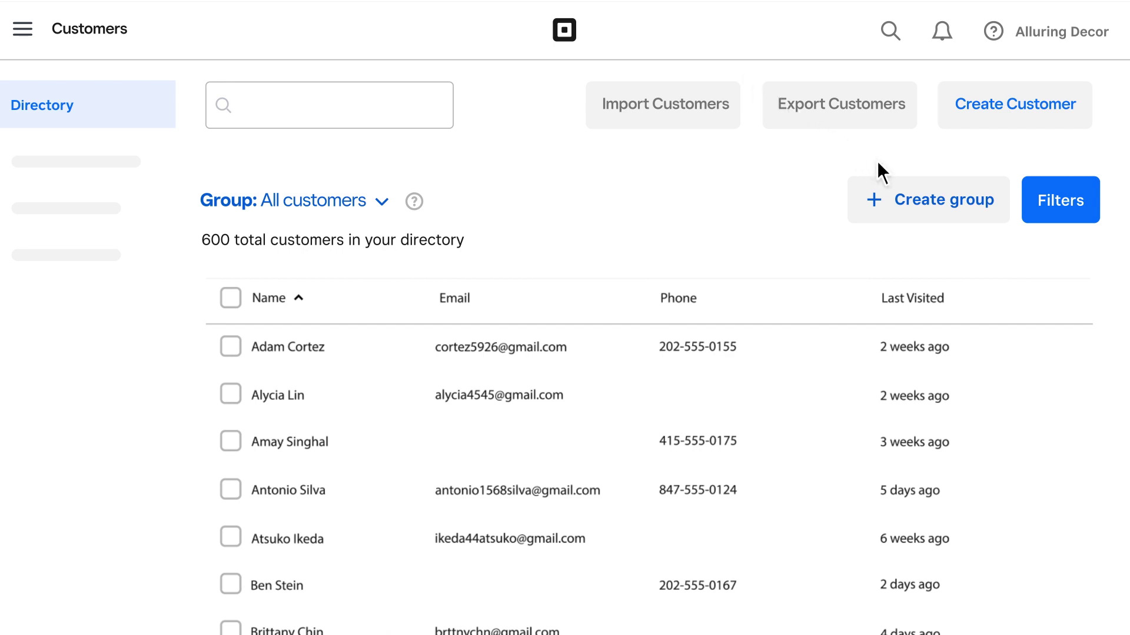
Step: Start a custom smart group limited to Online site purchases
left_click(946, 205)
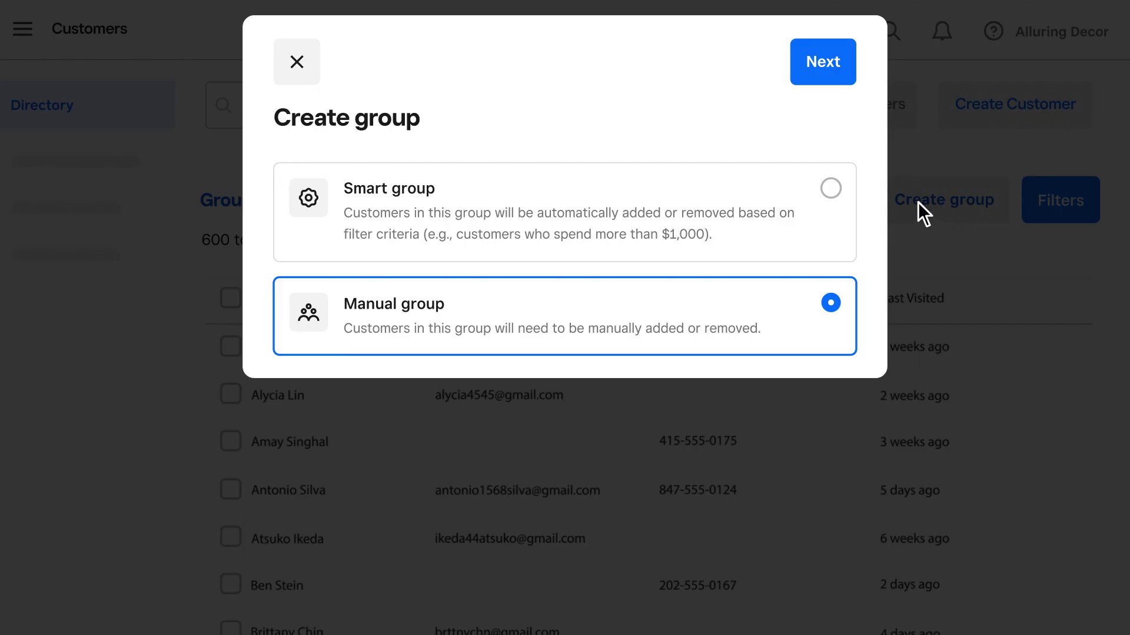
left_click(830, 190)
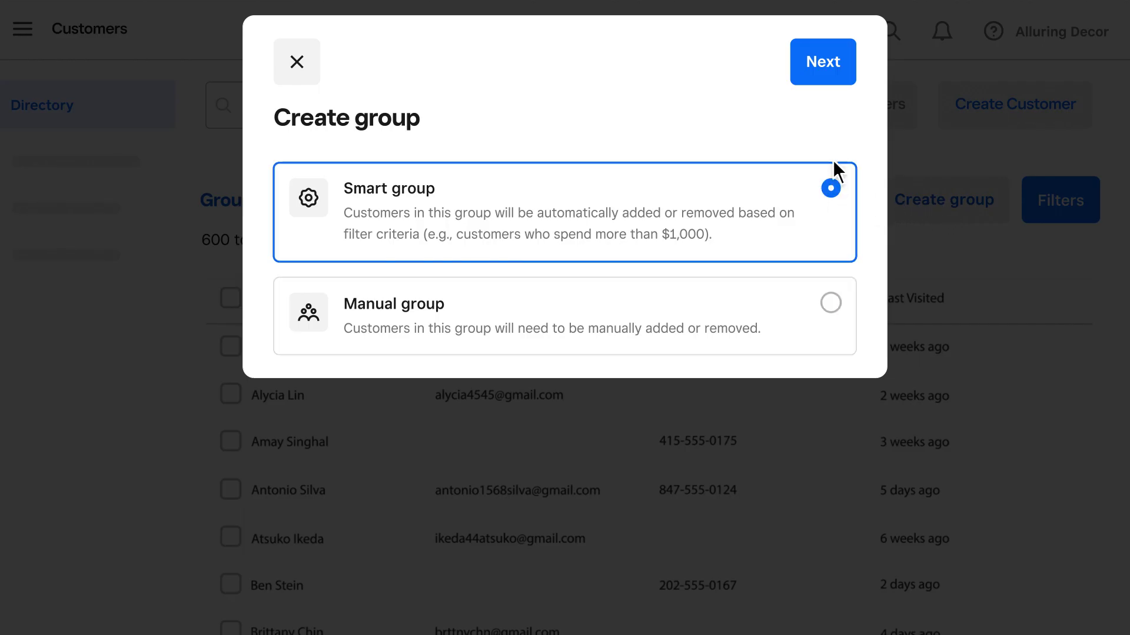
left_click(838, 65)
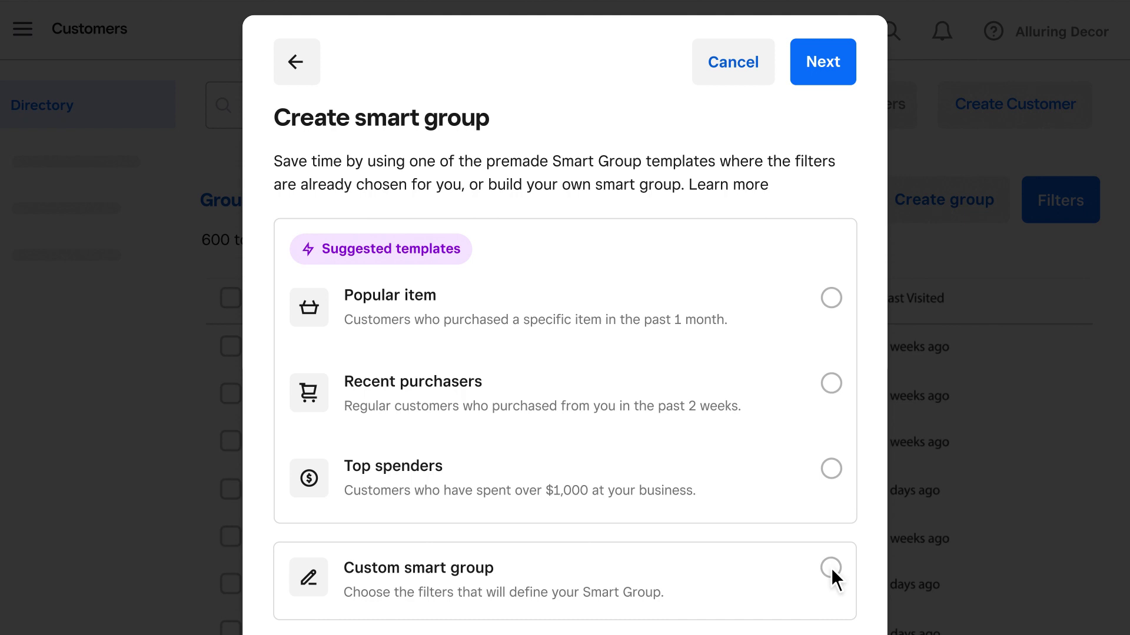
left_click(816, 72)
scroll(531, 382, "down", 5)
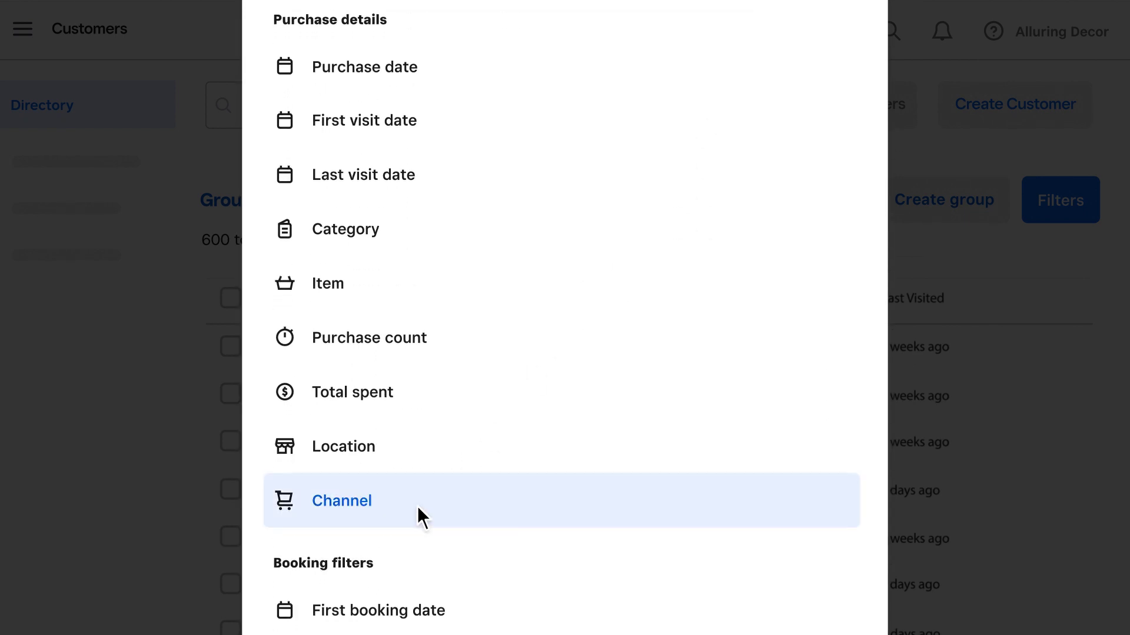
left_click(422, 516)
left_click(559, 439)
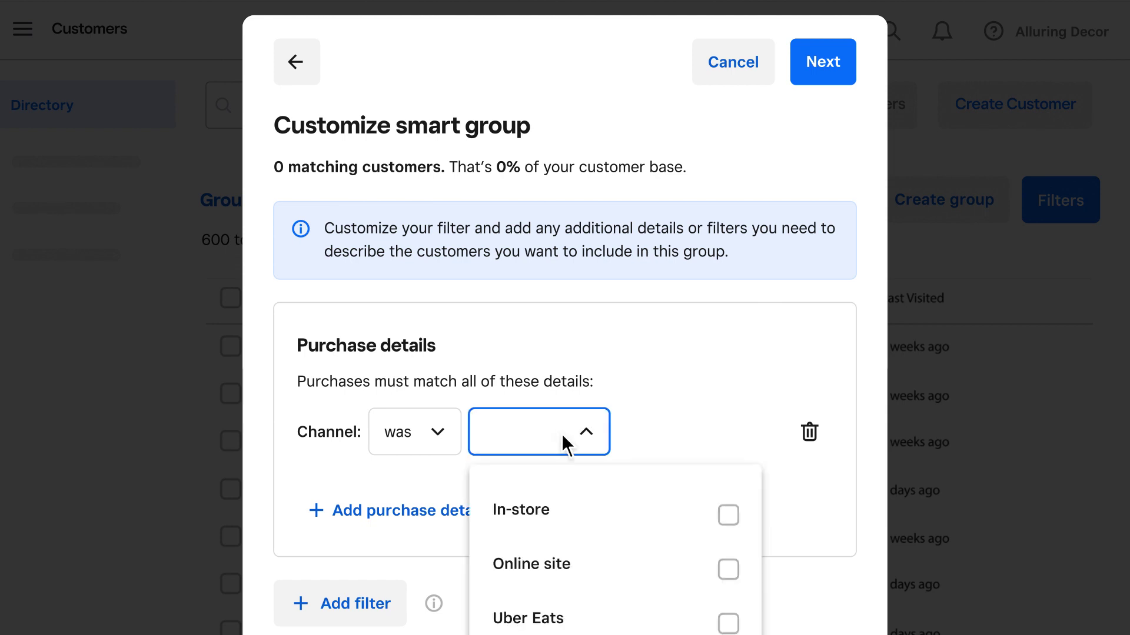
left_click(727, 569)
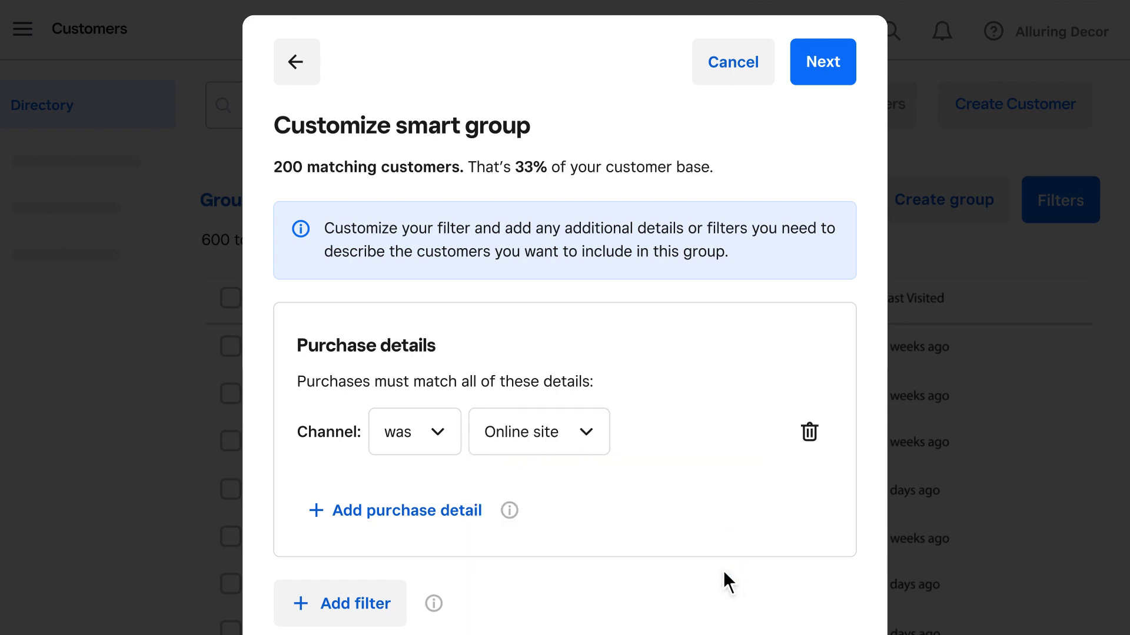
Step: Add conditions for purchases within the past 2 weeks and of Ceramic vase
left_click(403, 518)
left_click(438, 495)
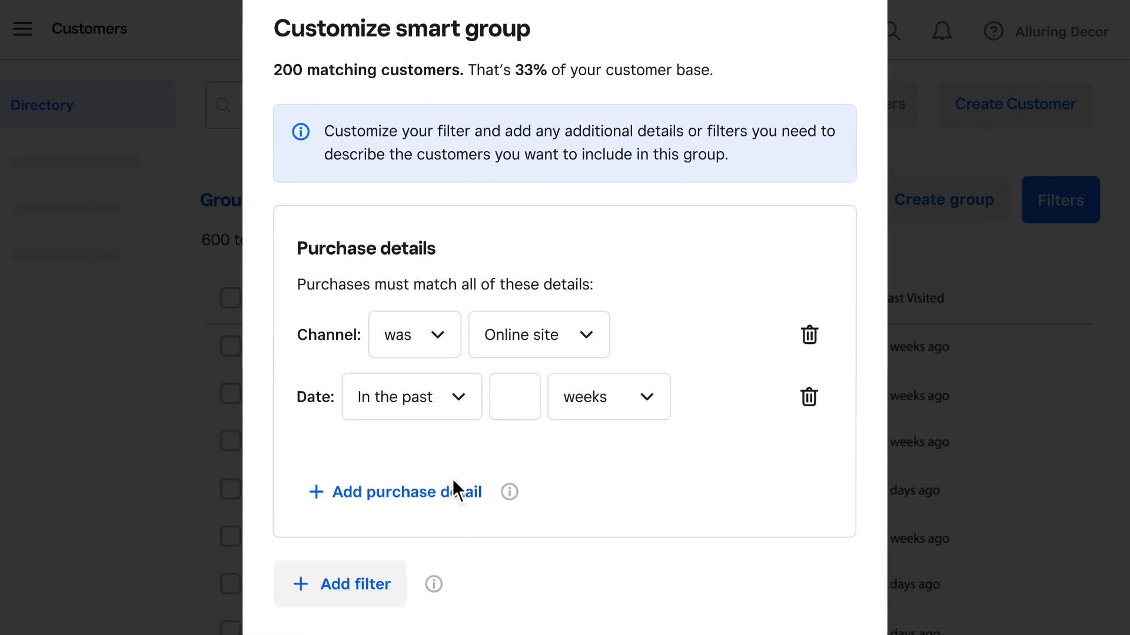
type("2")
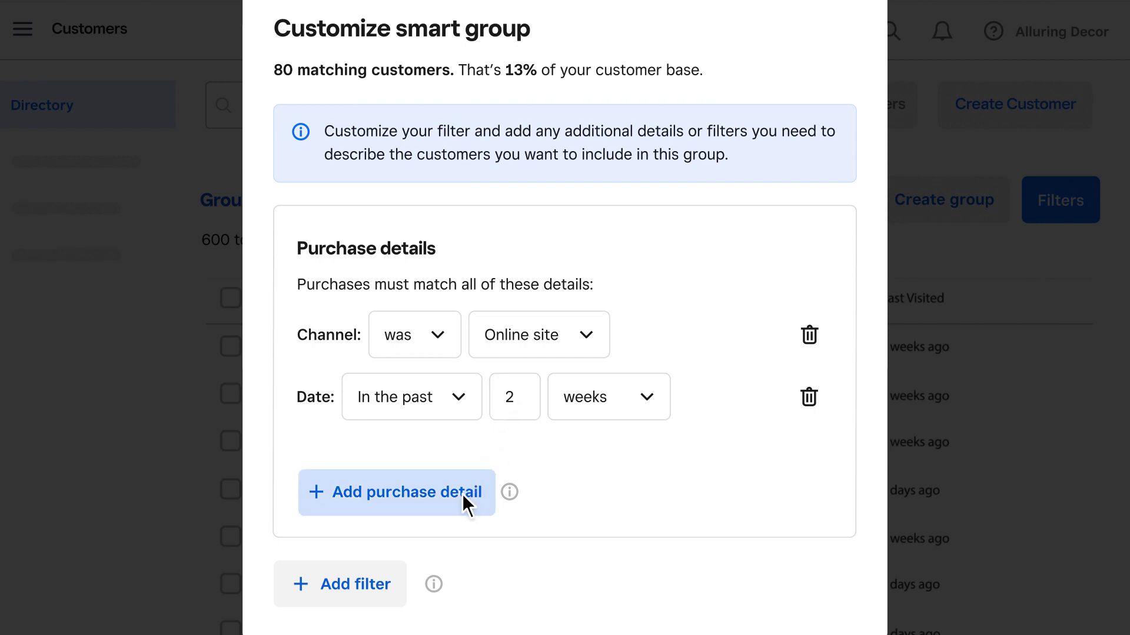
left_click(462, 494)
left_click(415, 580)
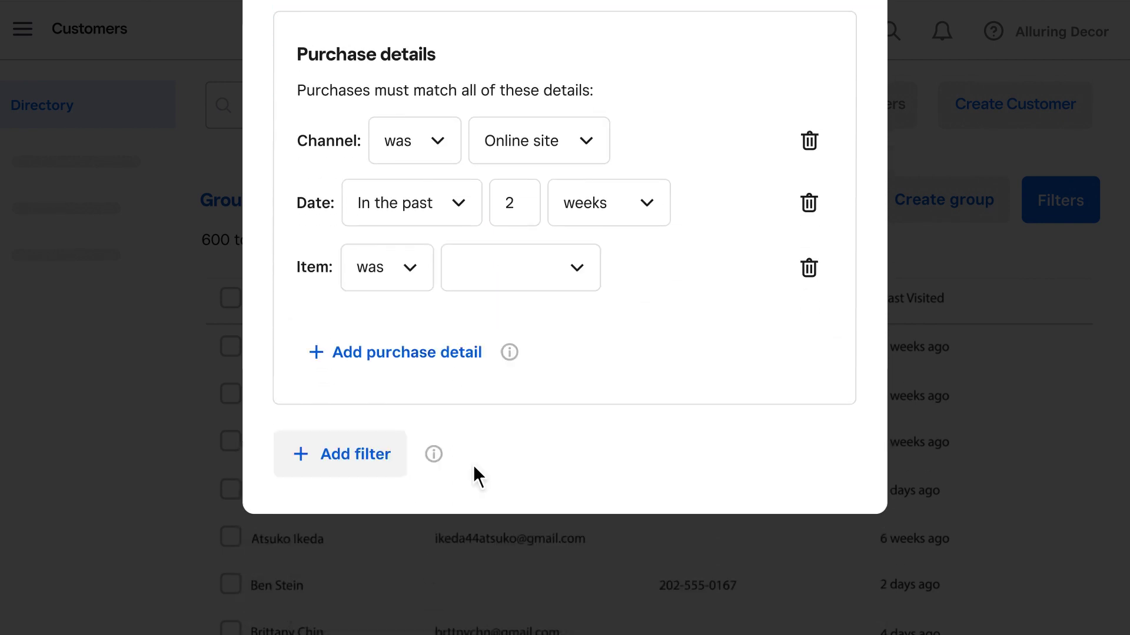
left_click(572, 285)
left_click(704, 406)
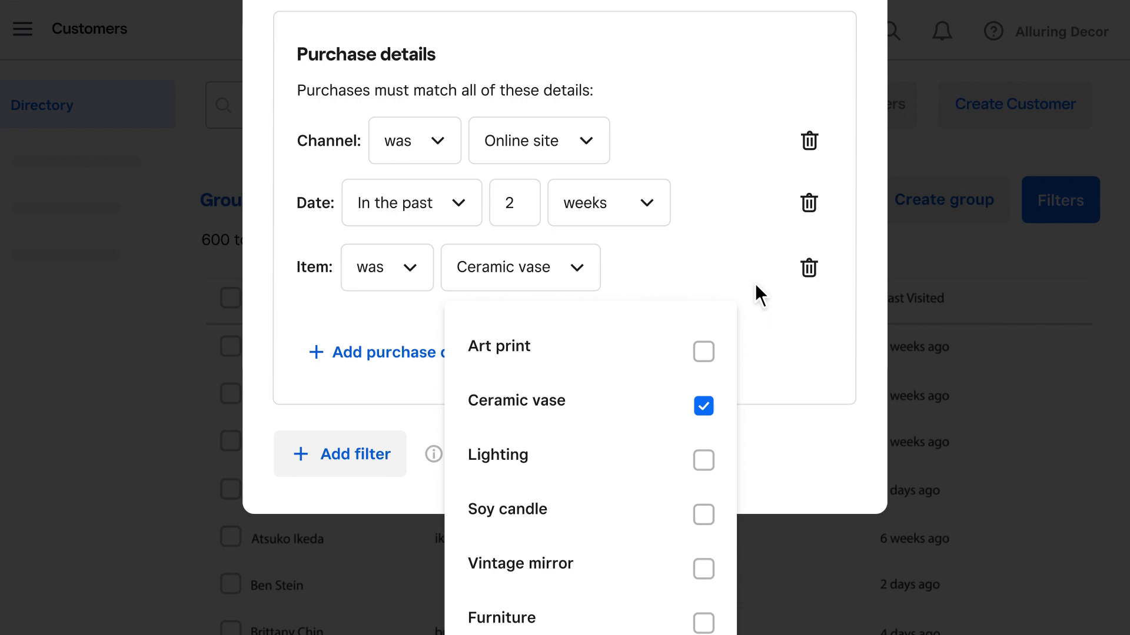
Step: Name the group 'Recent ceramic vase customers' and create it
scroll(794, 177, "up", 5)
left_click(839, 61)
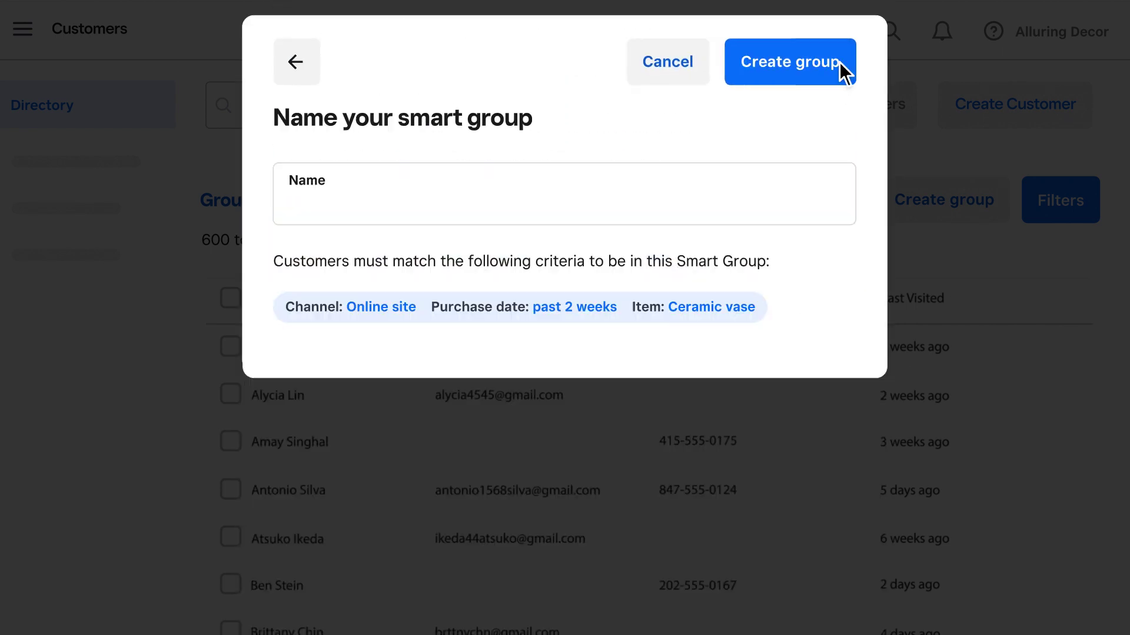
left_click(536, 197)
type("Recent ceramic vase customers")
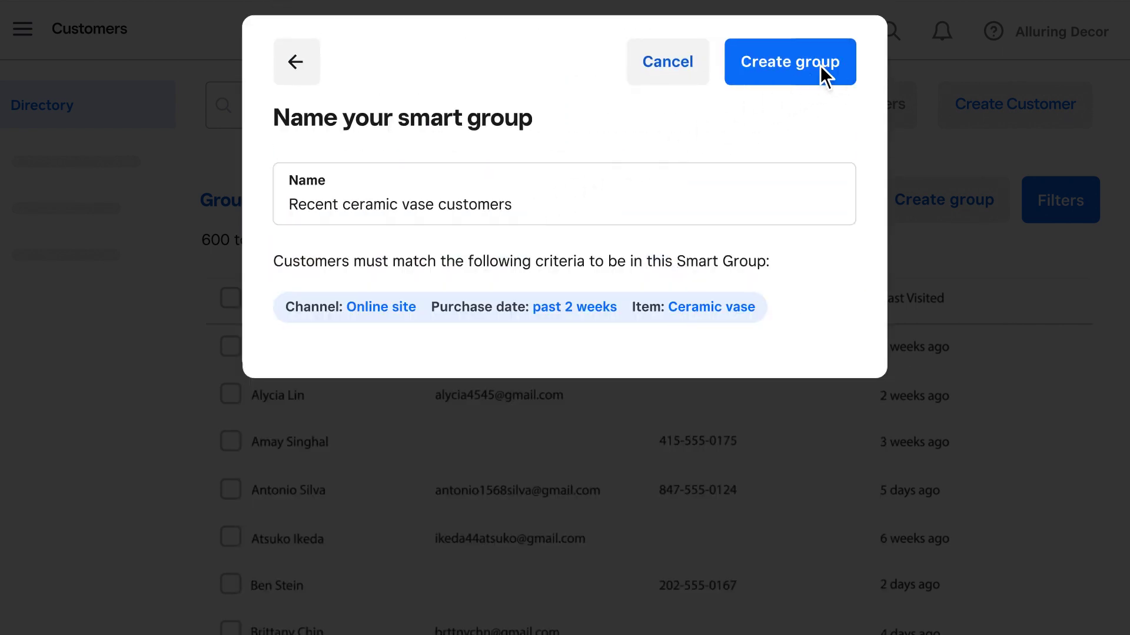
left_click(823, 70)
Step: Send the WELCOME10 10%-off coupon email to the 45-subscriber ceramic vase group
left_click(886, 215)
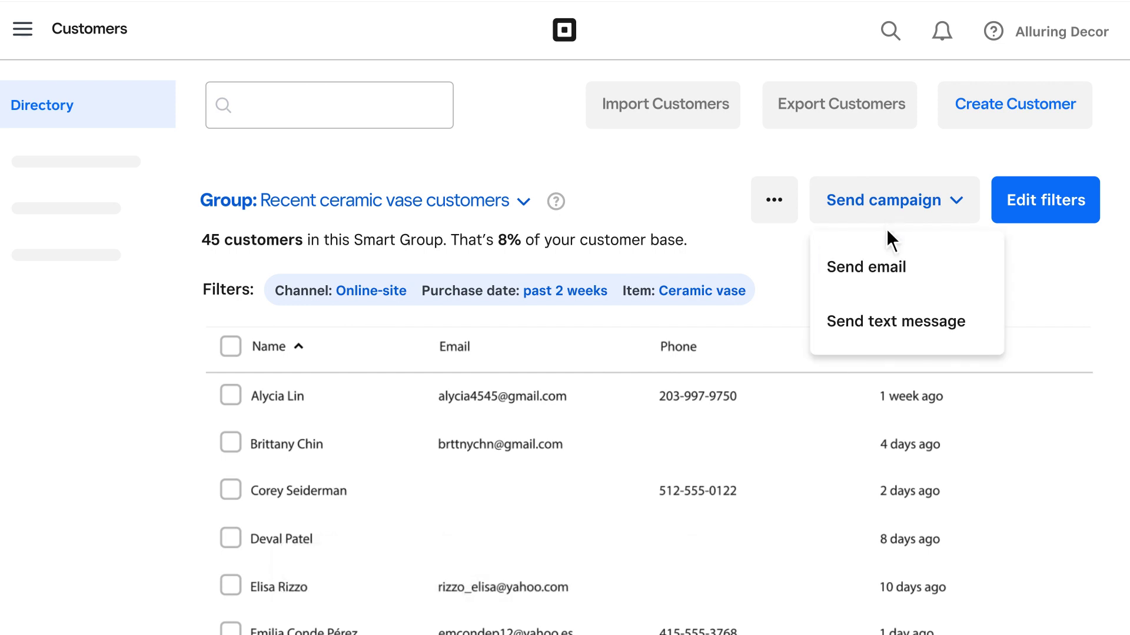
left_click(887, 275)
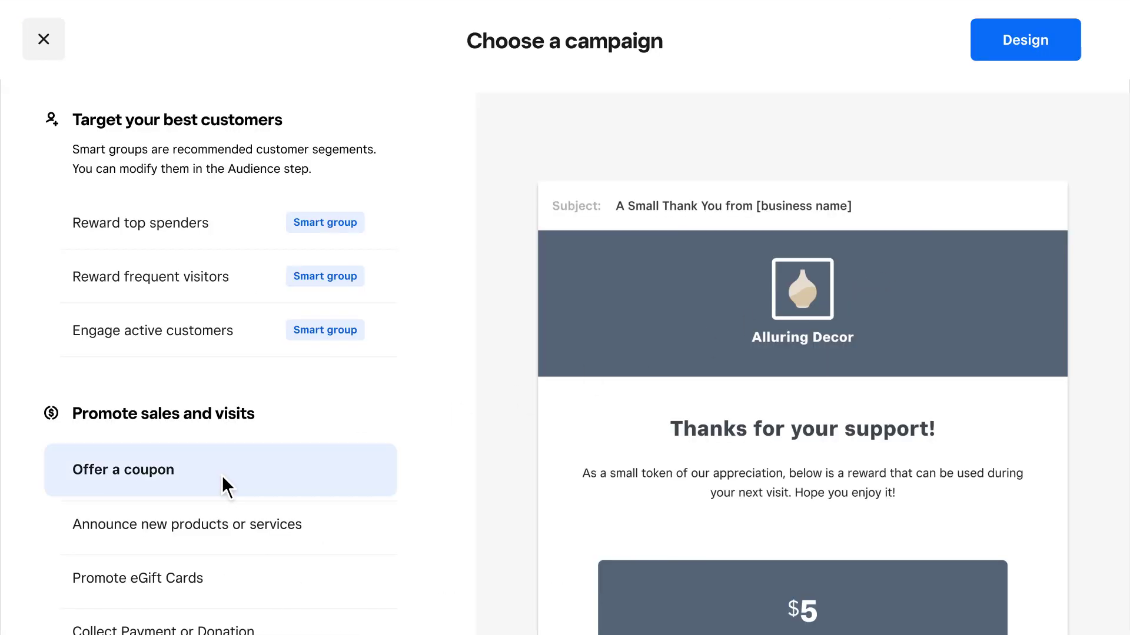
left_click(1067, 52)
scroll(373, 279, "down", 2)
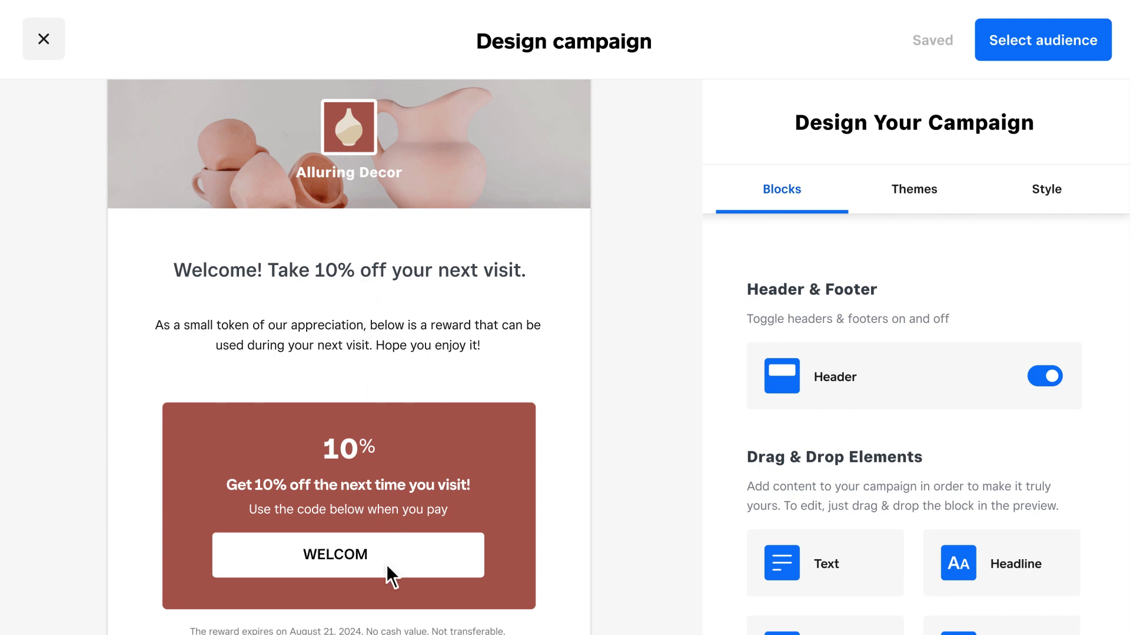
left_click(1036, 41)
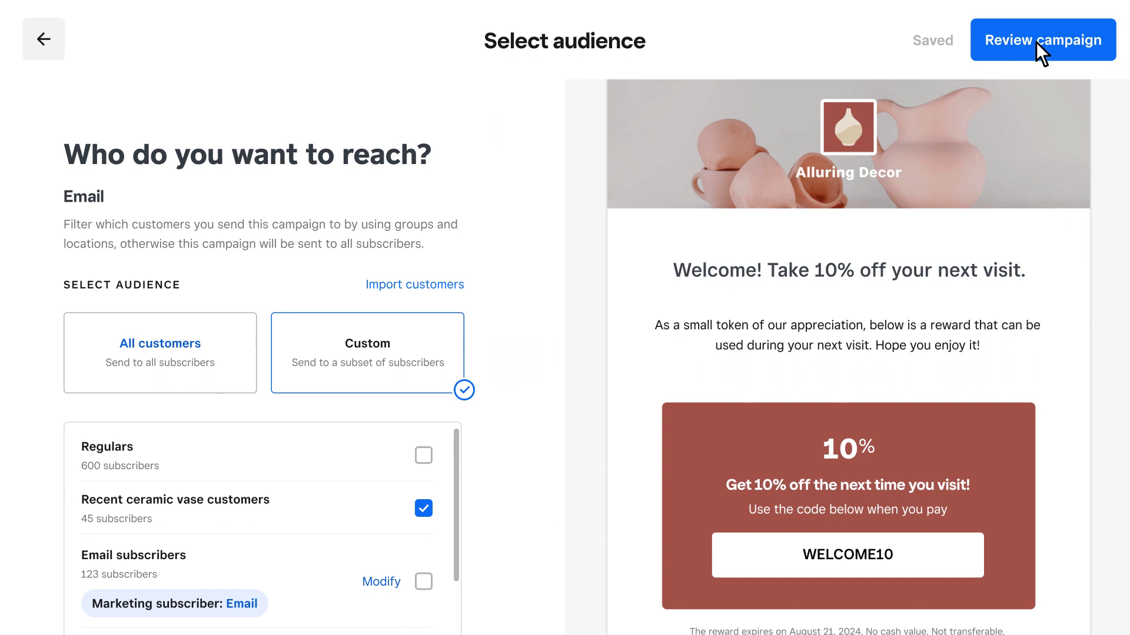
left_click(1035, 42)
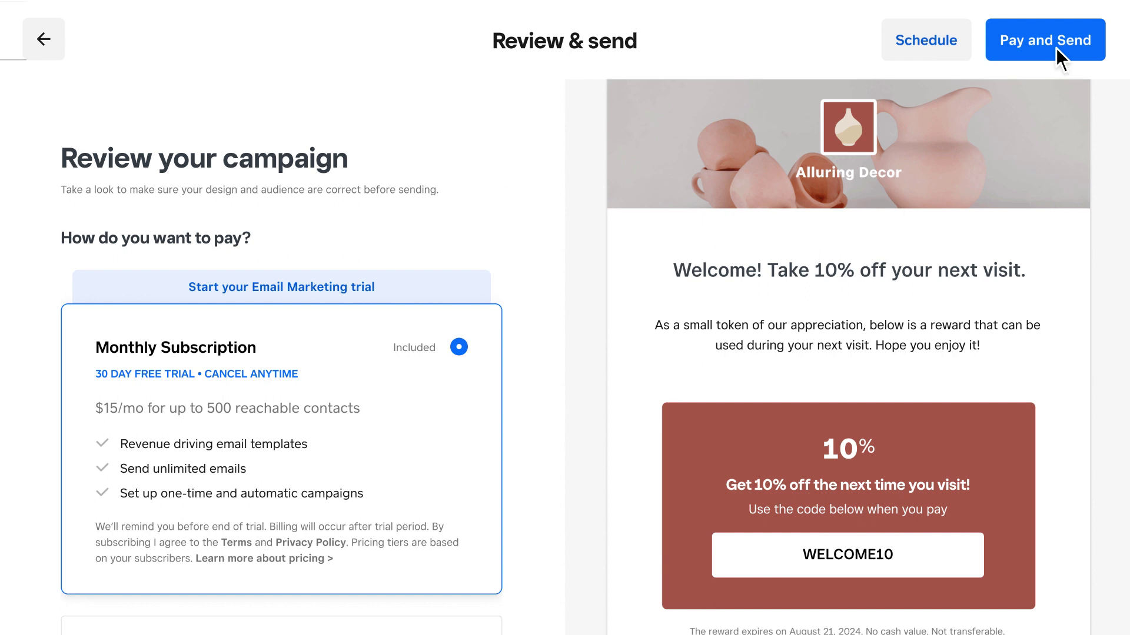
left_click(1056, 47)
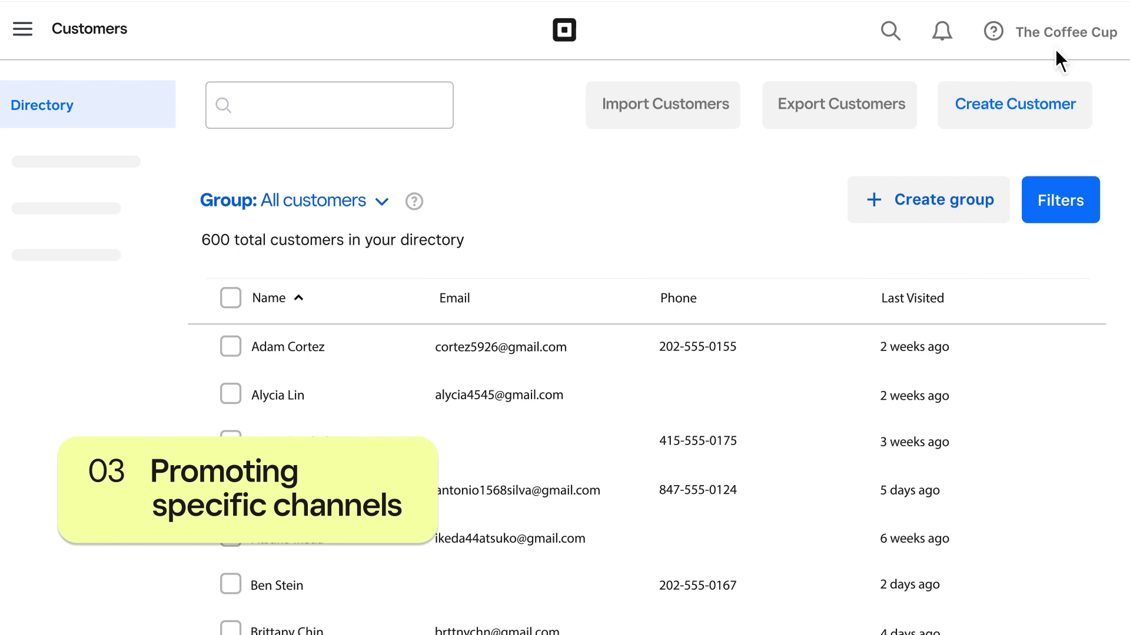
Step: Start a Popular item smart group limited to Coffee buyers
left_click(946, 206)
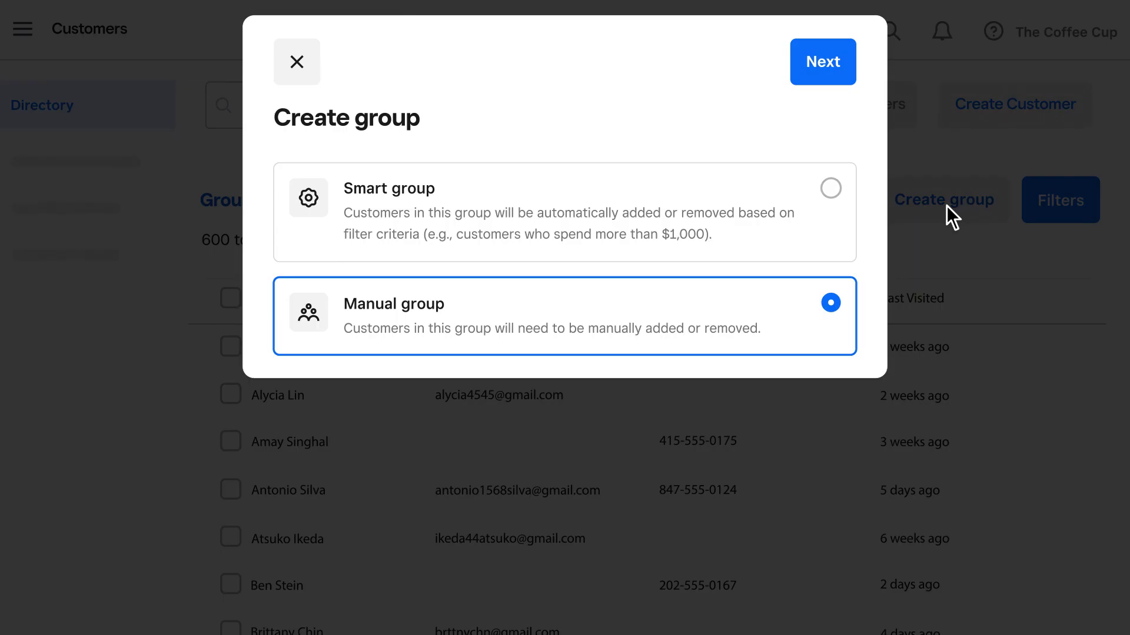
left_click(831, 189)
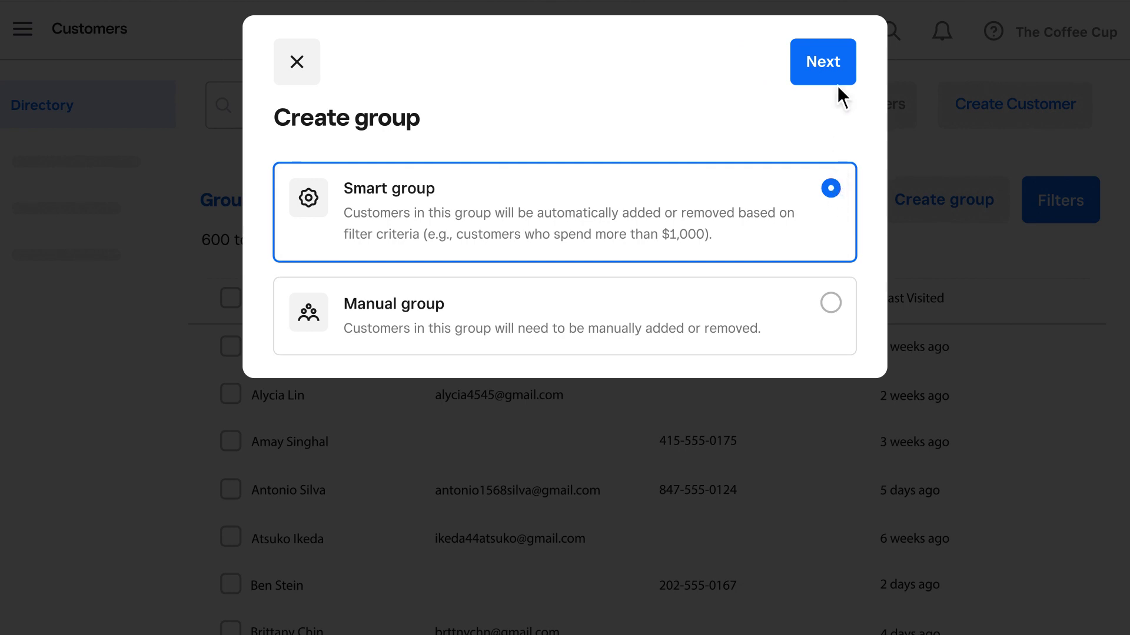
left_click(837, 64)
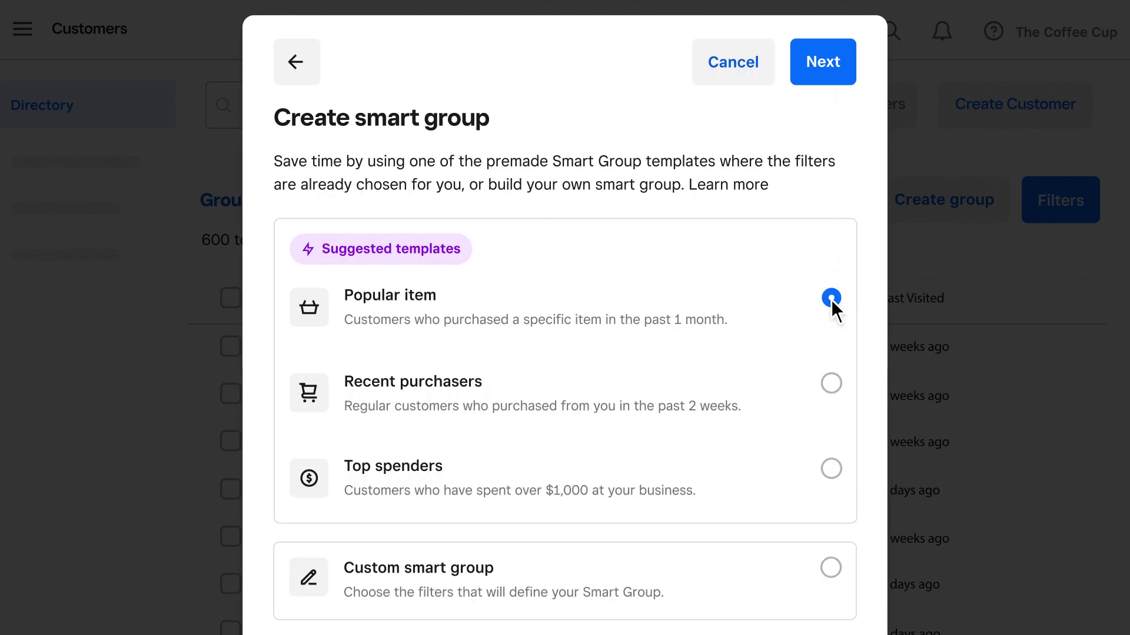
left_click(816, 72)
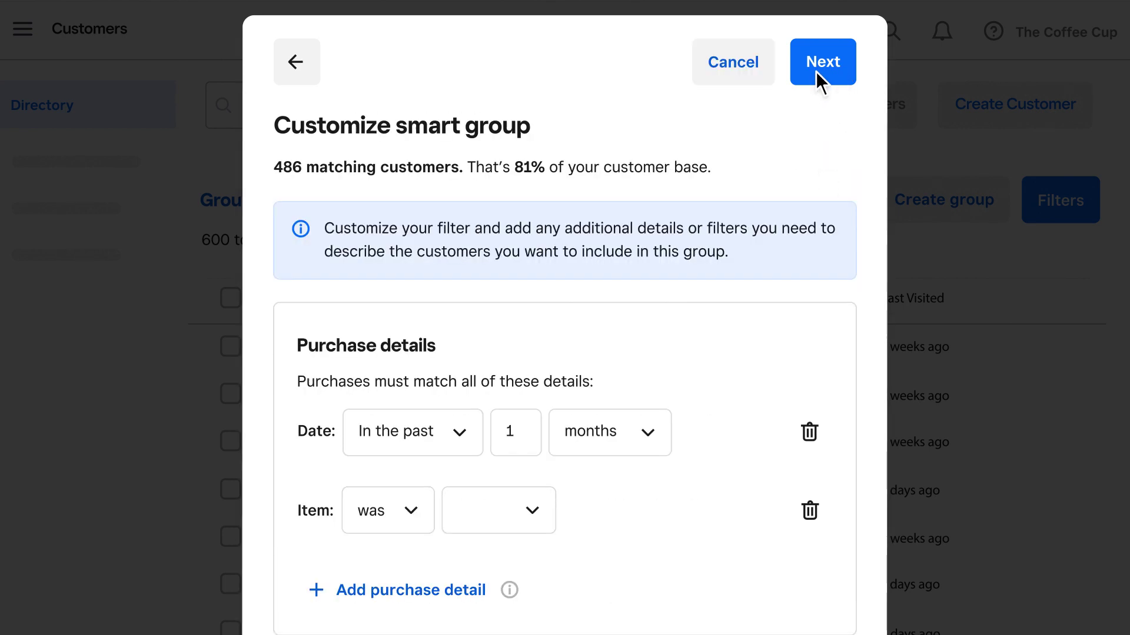
scroll(626, 171, "down", 5)
left_click(519, 227)
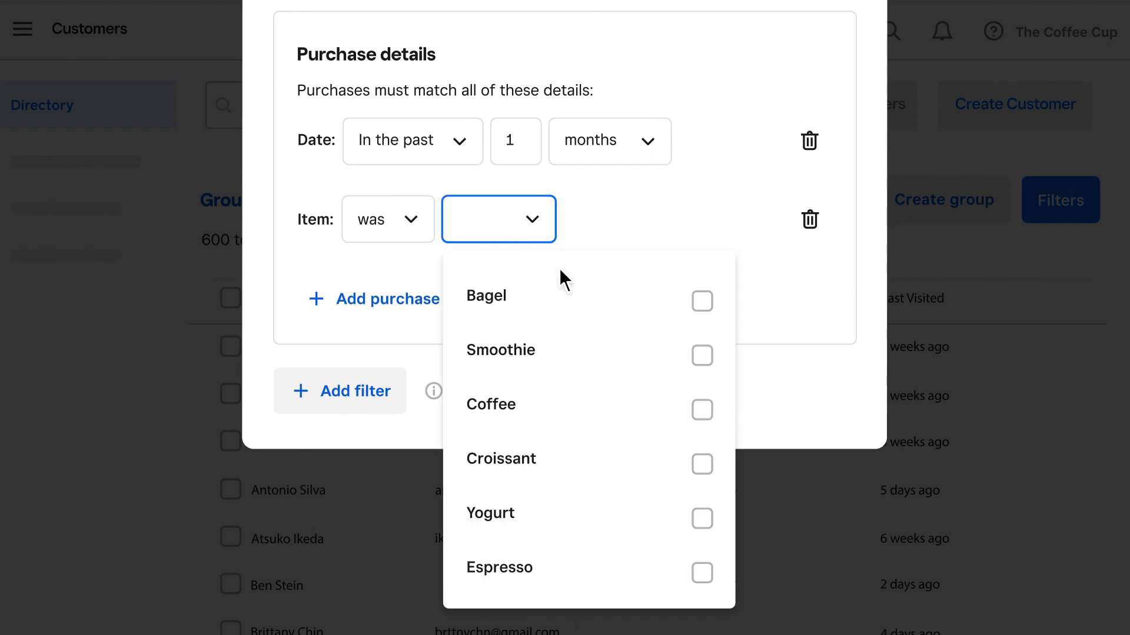
left_click(700, 410)
Step: Add an In-store sales channel condition and proceed to naming the group
left_click(474, 311)
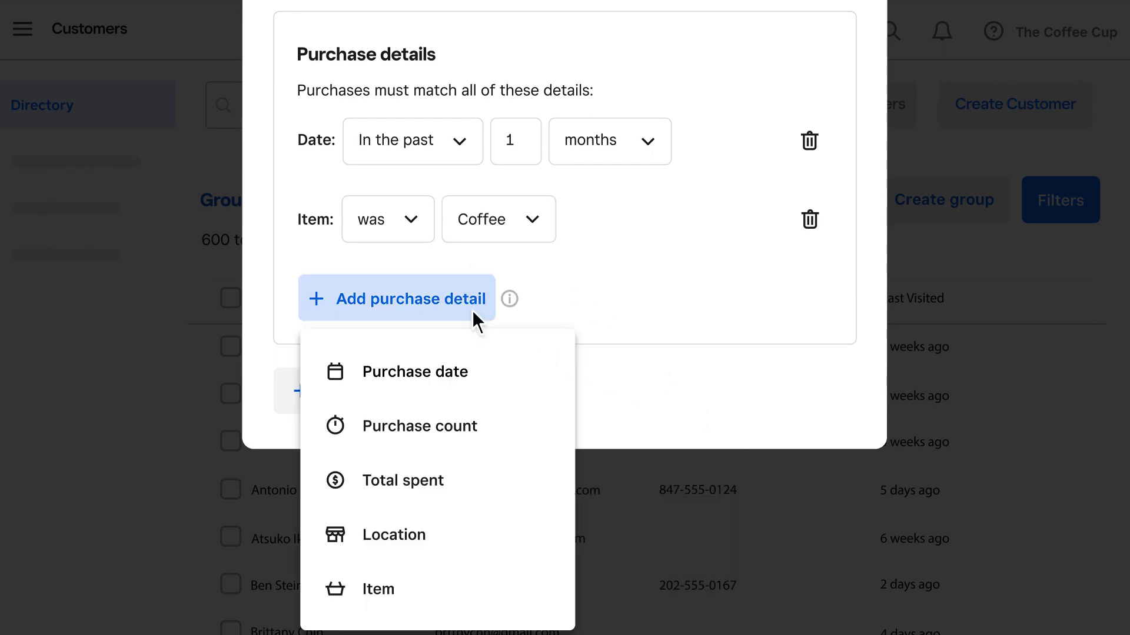
left_click(461, 528)
left_click(548, 305)
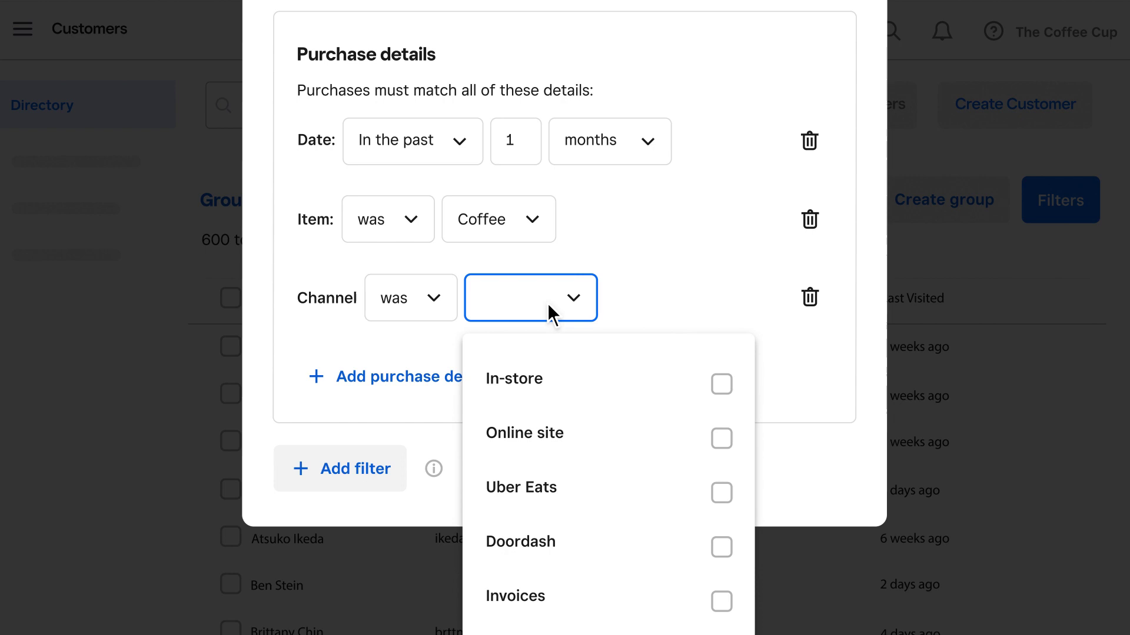
left_click(721, 384)
scroll(800, 141, "up", 5)
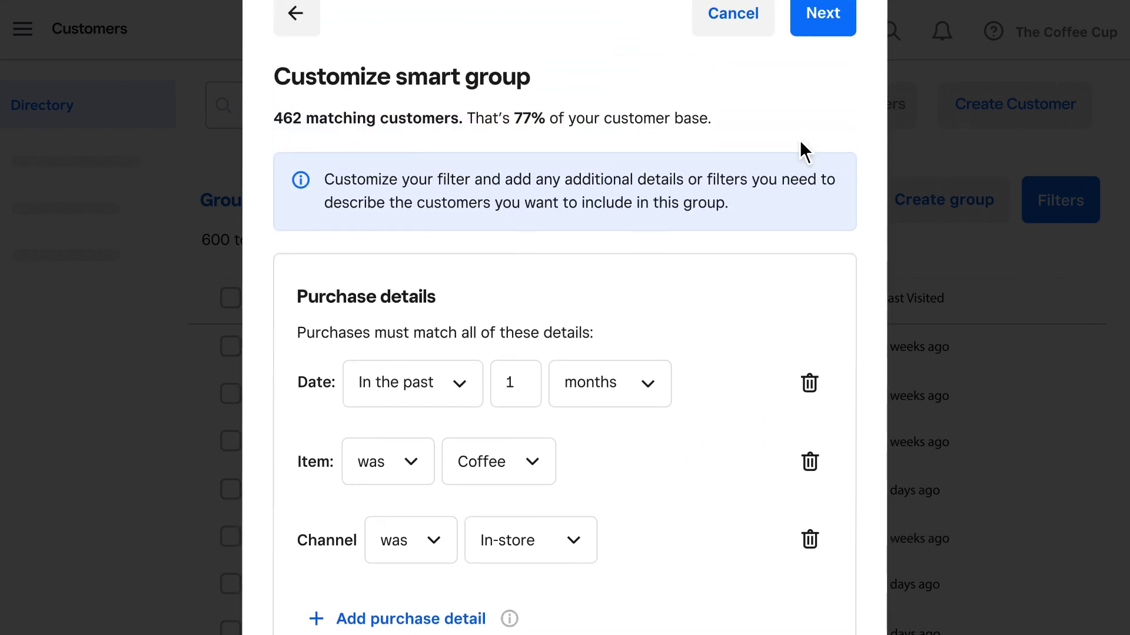
left_click(818, 75)
left_click(557, 203)
Step: Save the smart group as 'Coffee drinkers' and begin an email campaign for it
type("Coffee drinkers")
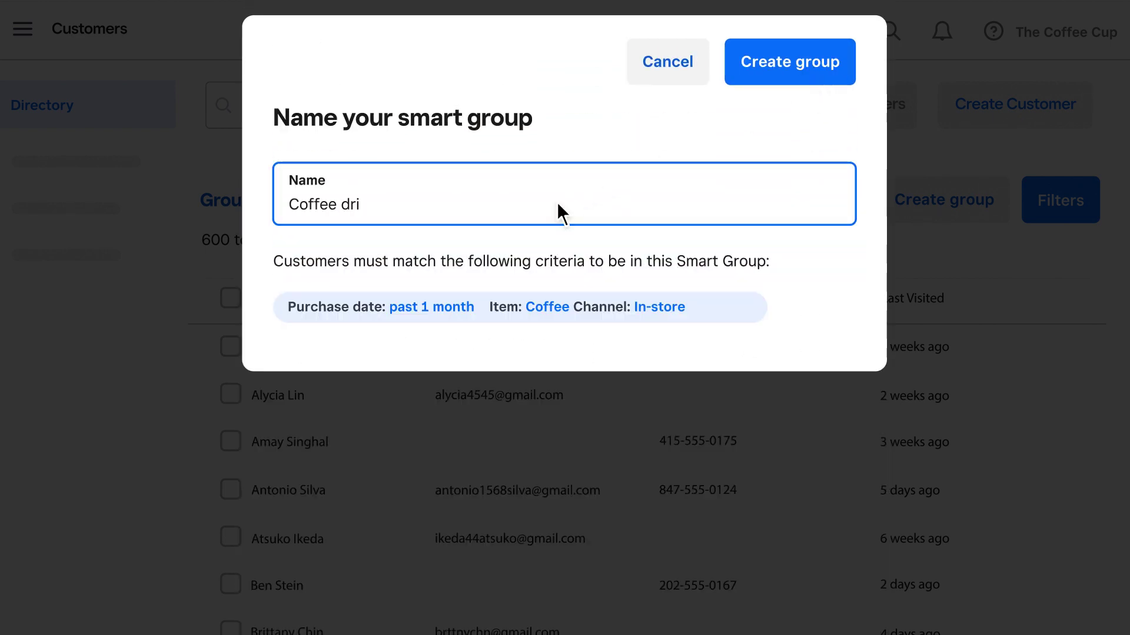
left_click(760, 68)
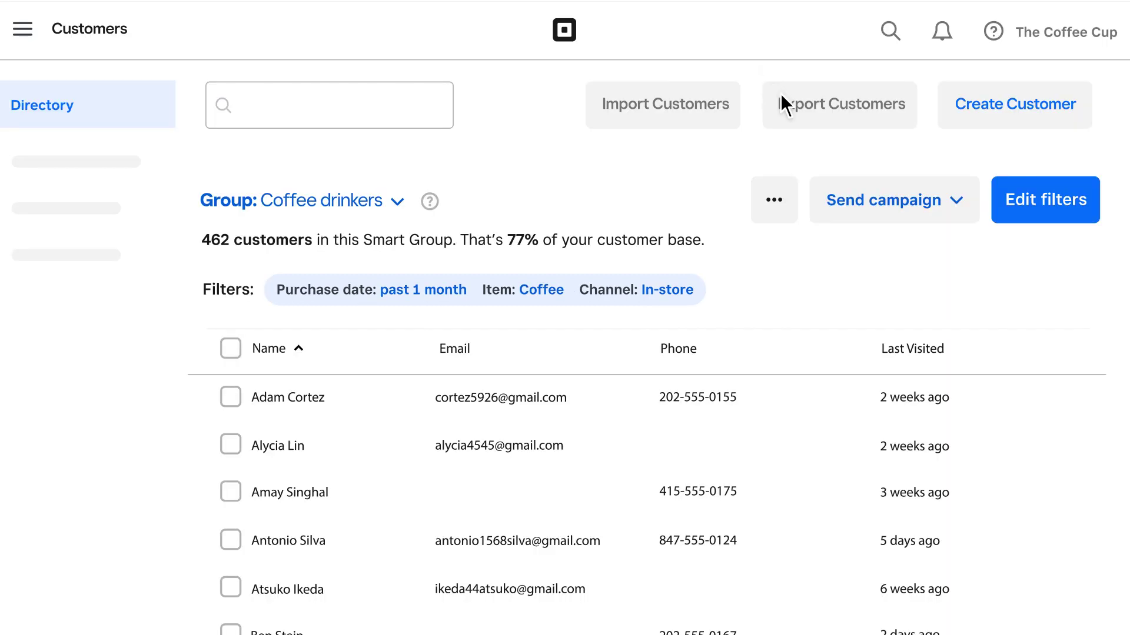
left_click(886, 215)
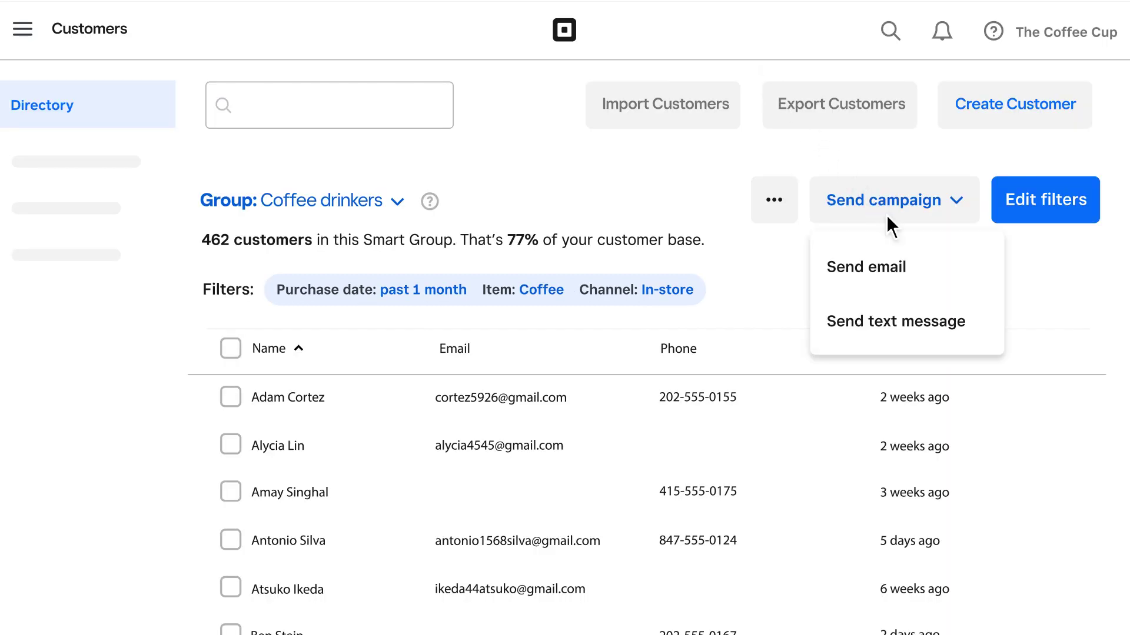
left_click(886, 283)
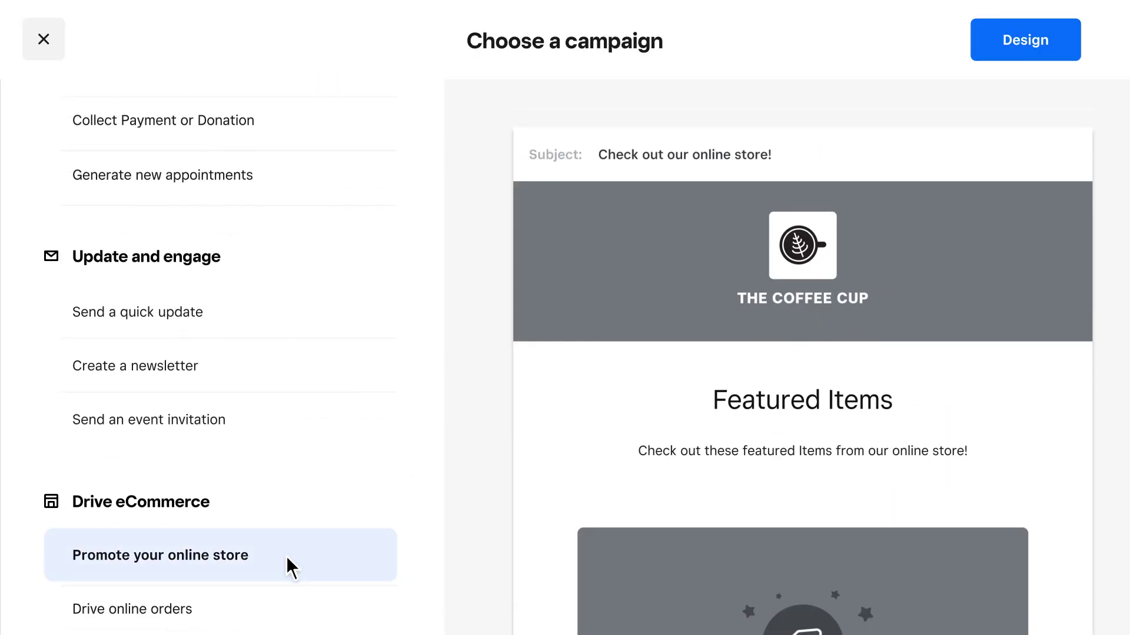
Step: Design the online-store promotion email with a coffee-bean product photo for Coffee drinkers
left_click(1027, 50)
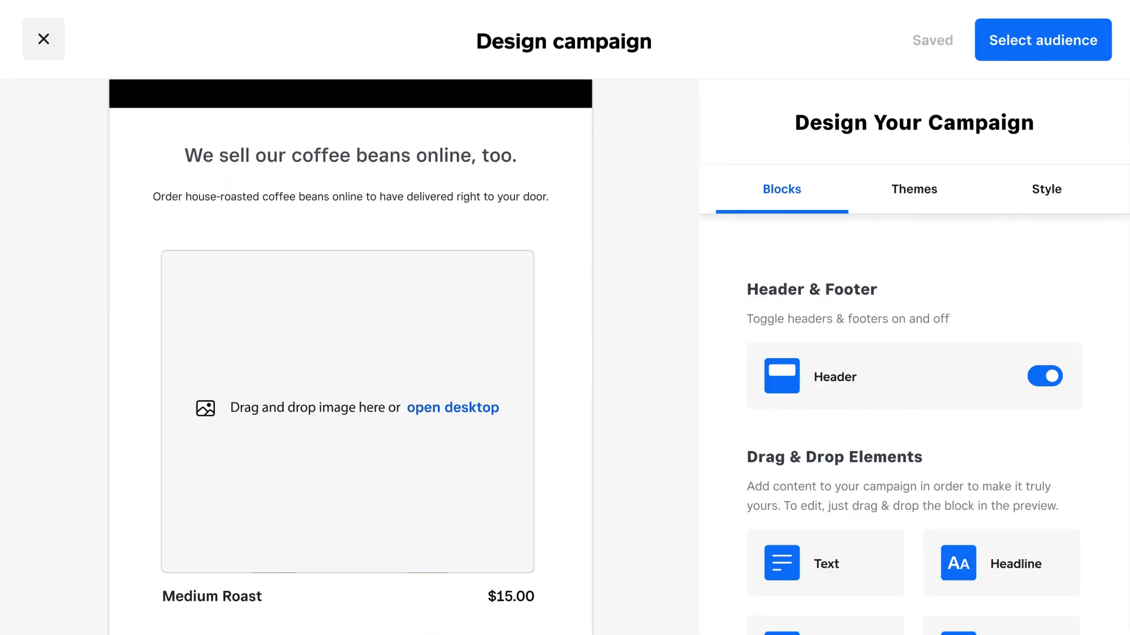
left_click_drag(1006, 335, 382, 352)
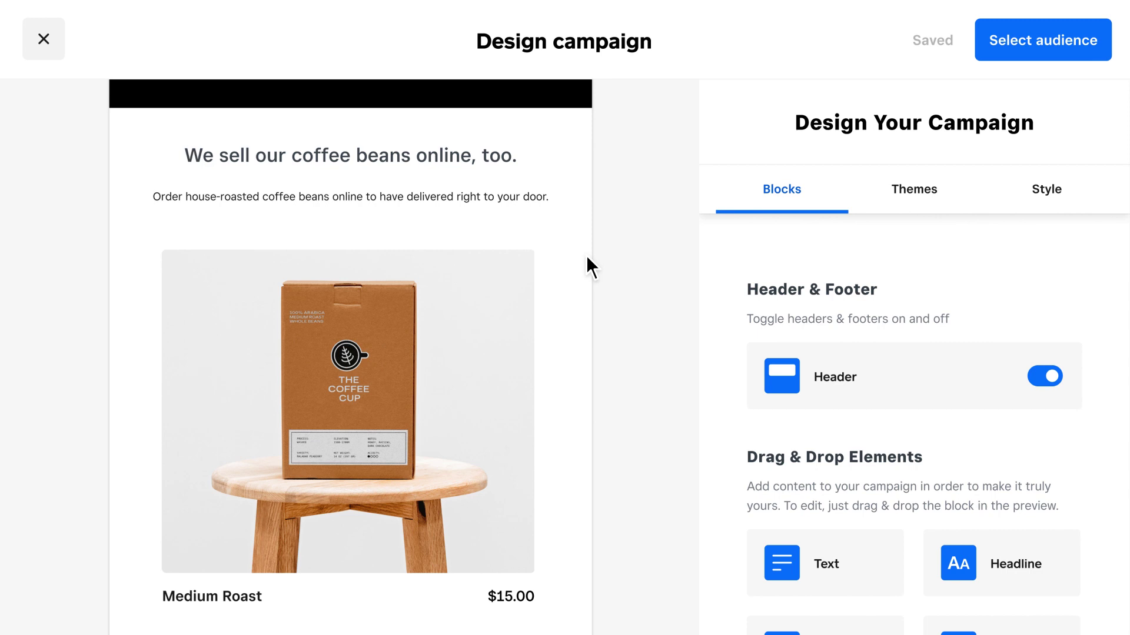
left_click(1028, 51)
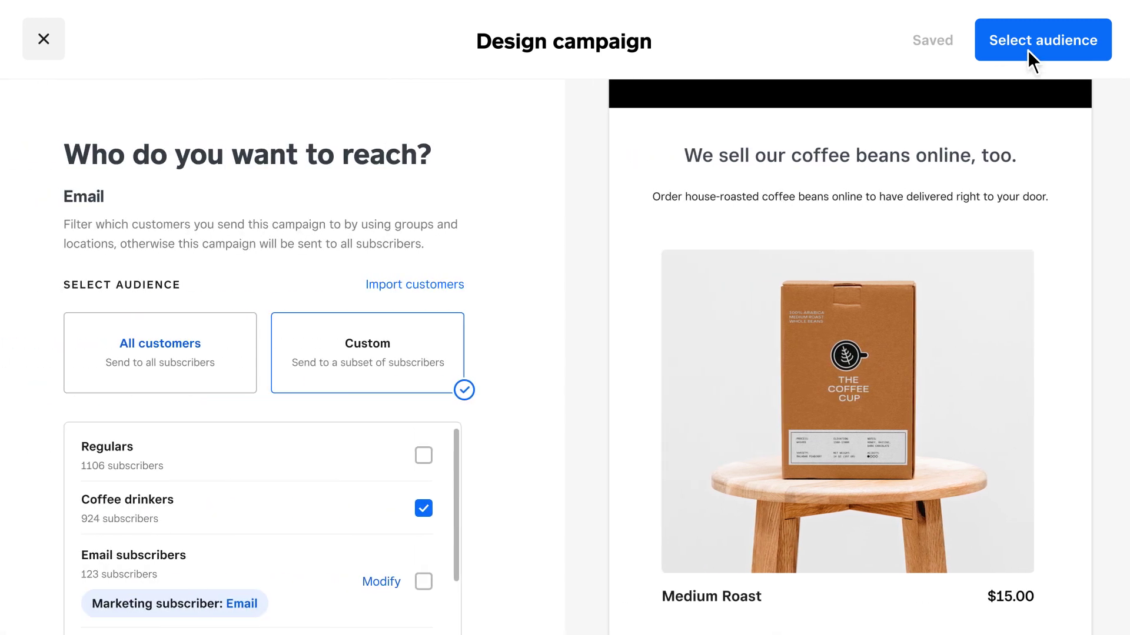
left_click(1027, 51)
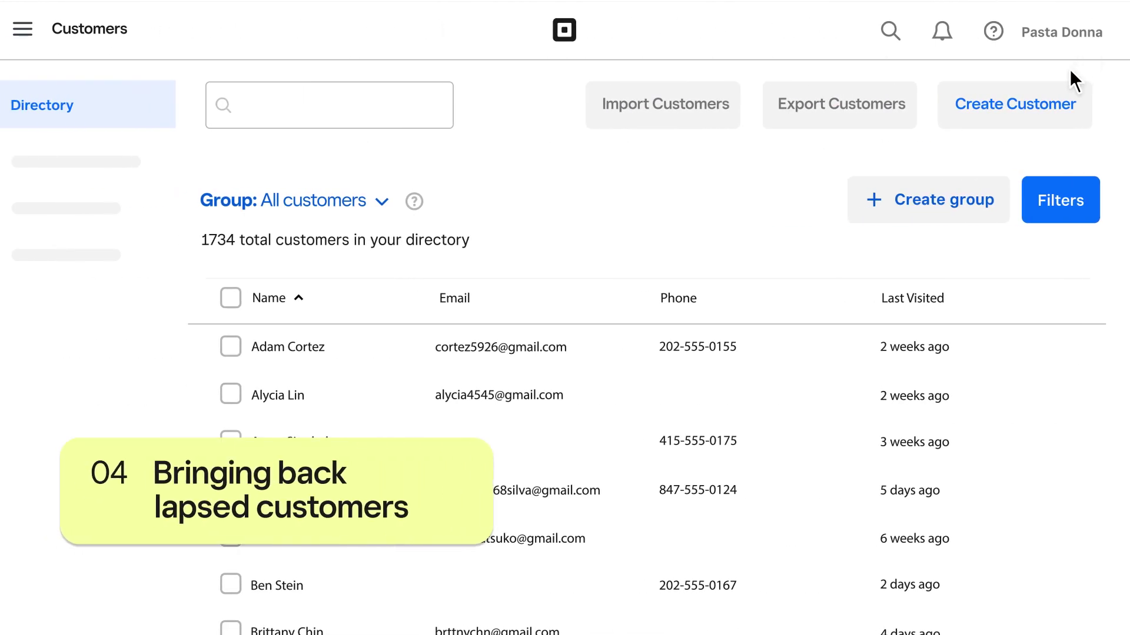
Step: Start a custom smart group limited to the Uber Eats sales channel
left_click(946, 205)
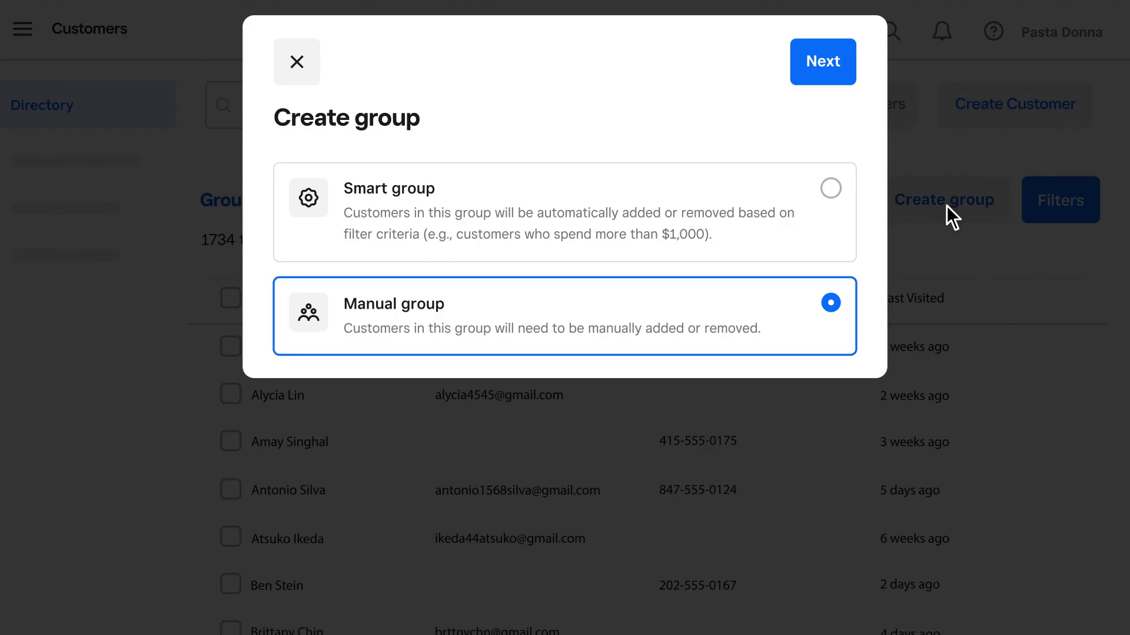
left_click(830, 188)
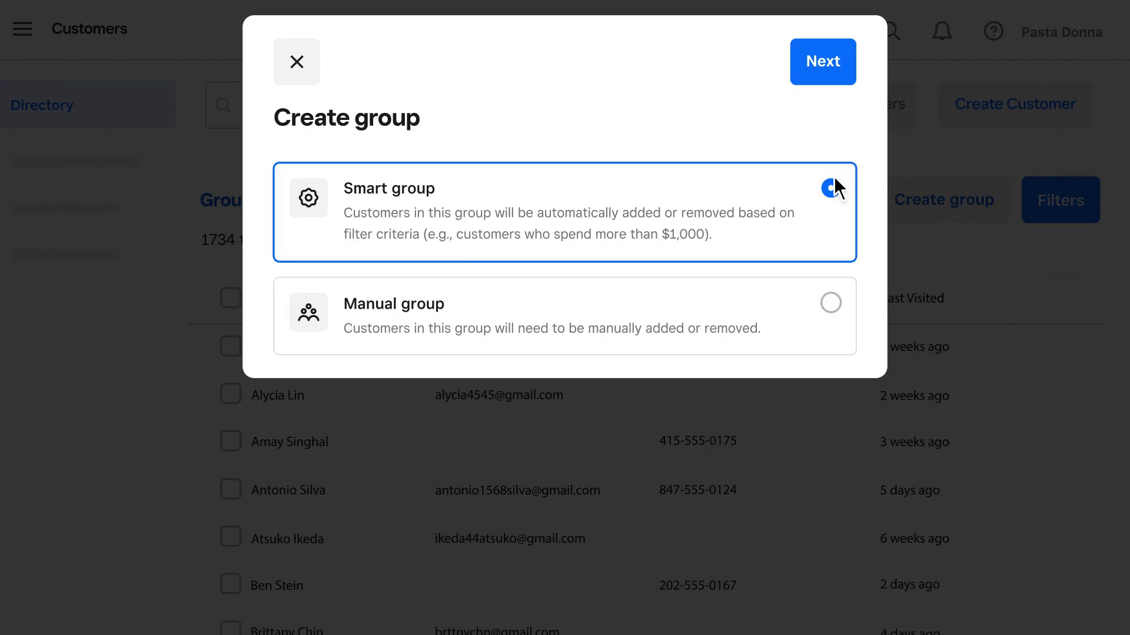
left_click(837, 65)
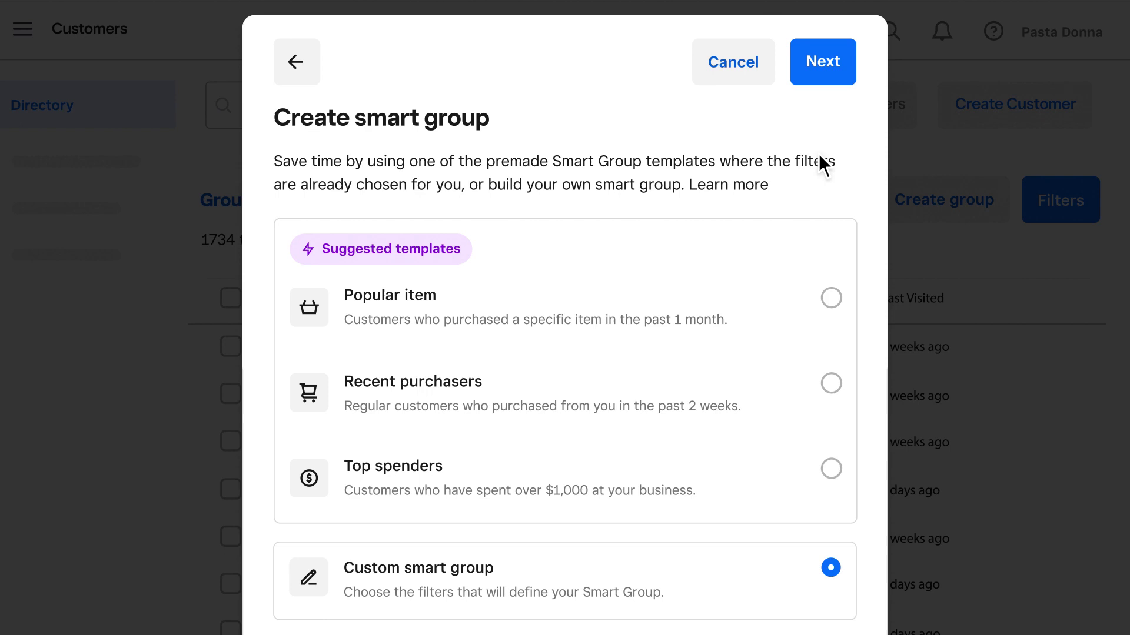
left_click(817, 69)
scroll(614, 291, "down", 5)
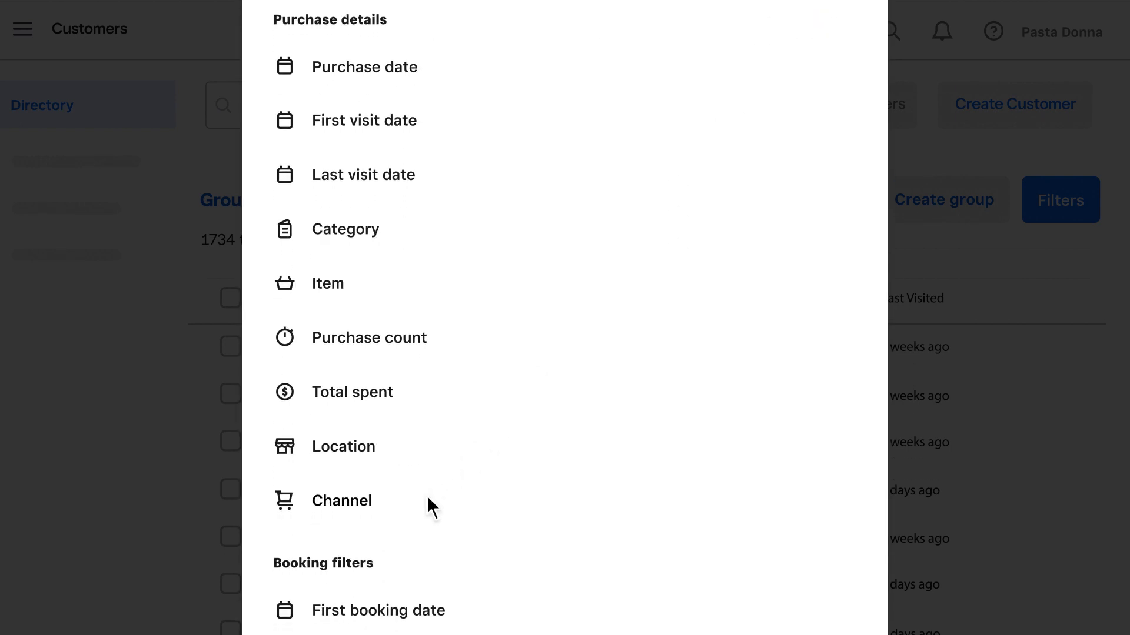
left_click(413, 511)
left_click(566, 428)
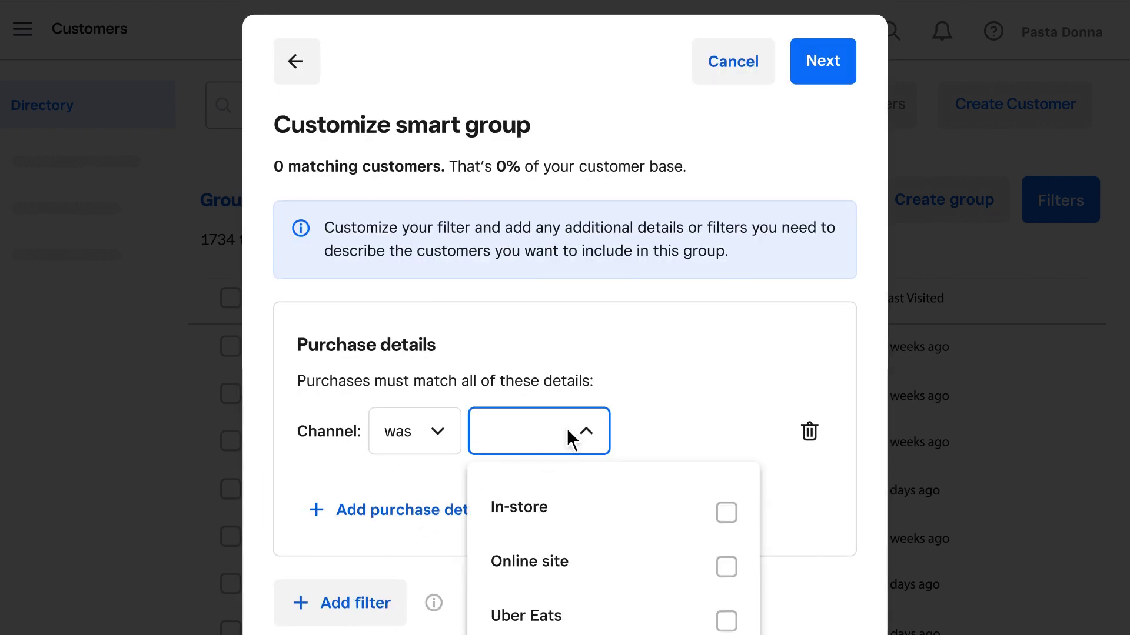
left_click(725, 584)
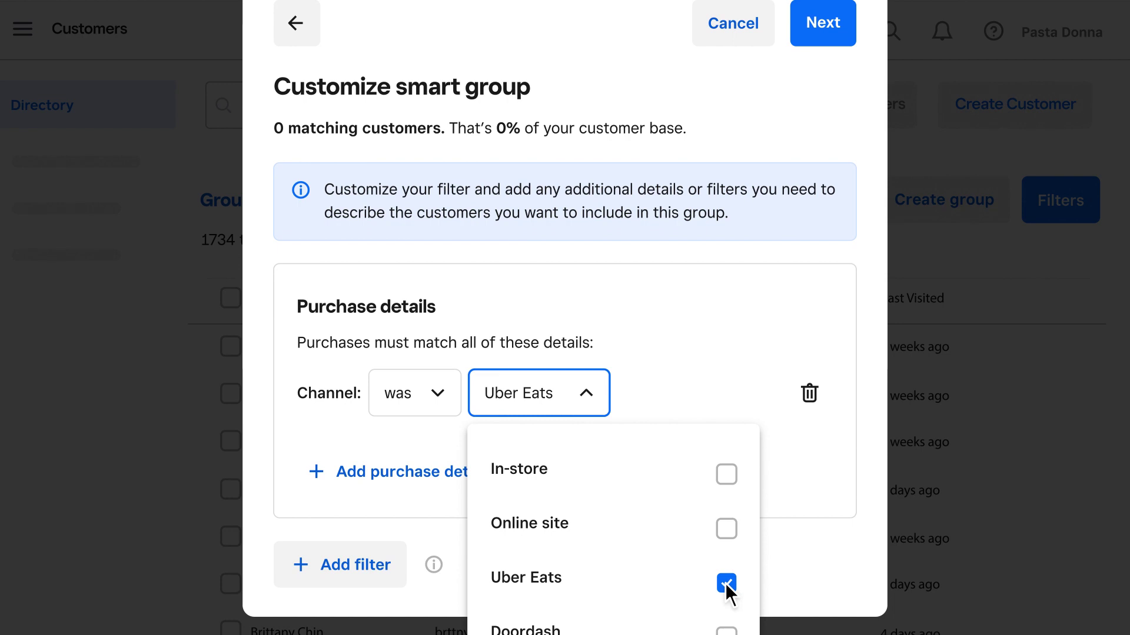
Step: Add a last-visit condition of more than 30 days ago
scroll(725, 583, "down", 1)
left_click(404, 412)
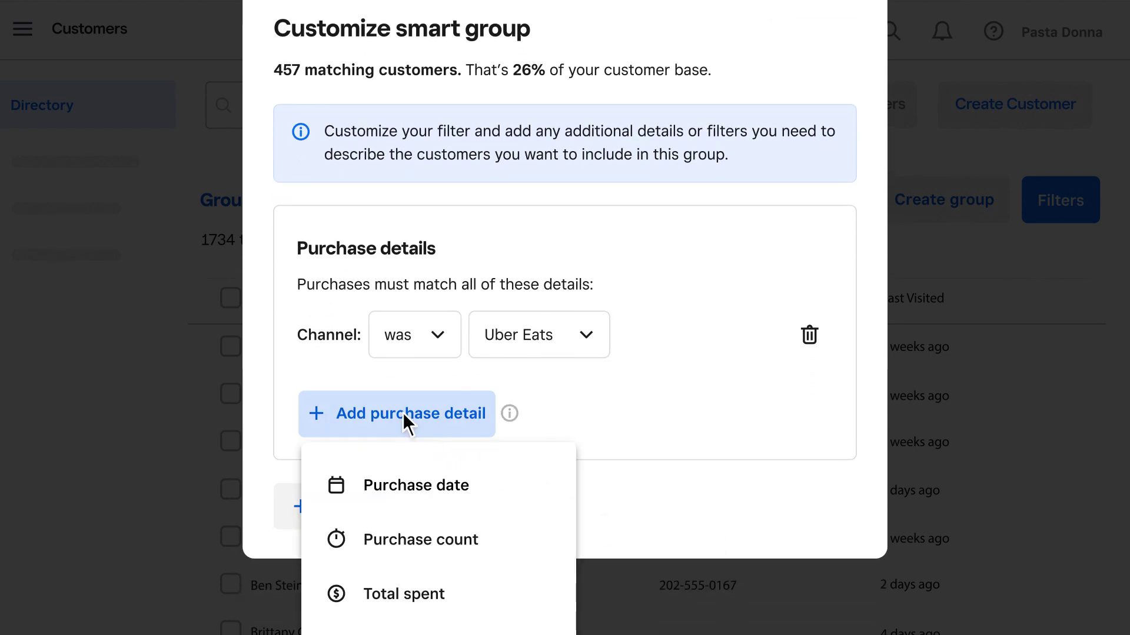
left_click(437, 493)
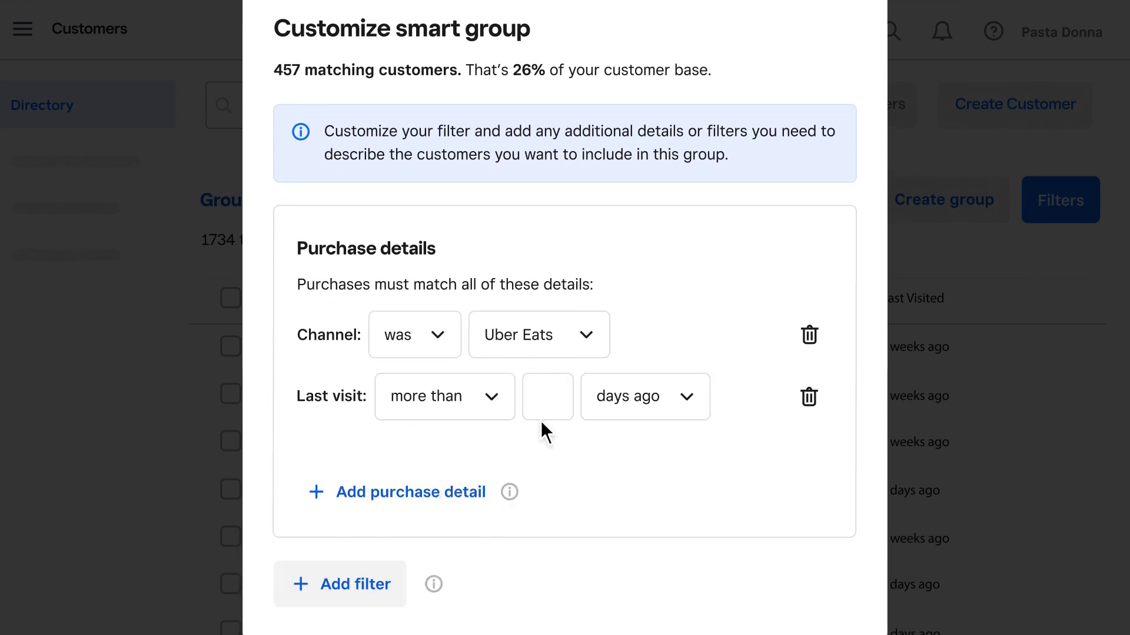
type("30")
Step: Name the group 'Uber Eats Lapsed Customers' and create it
scroll(600, 354, "up", 2)
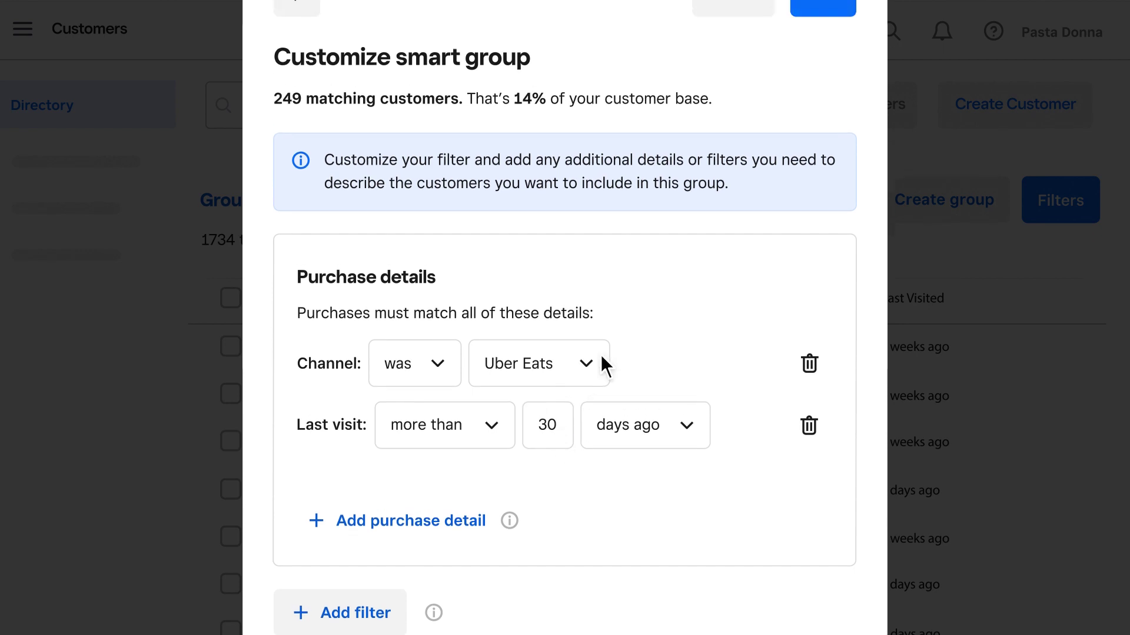
left_click(826, 72)
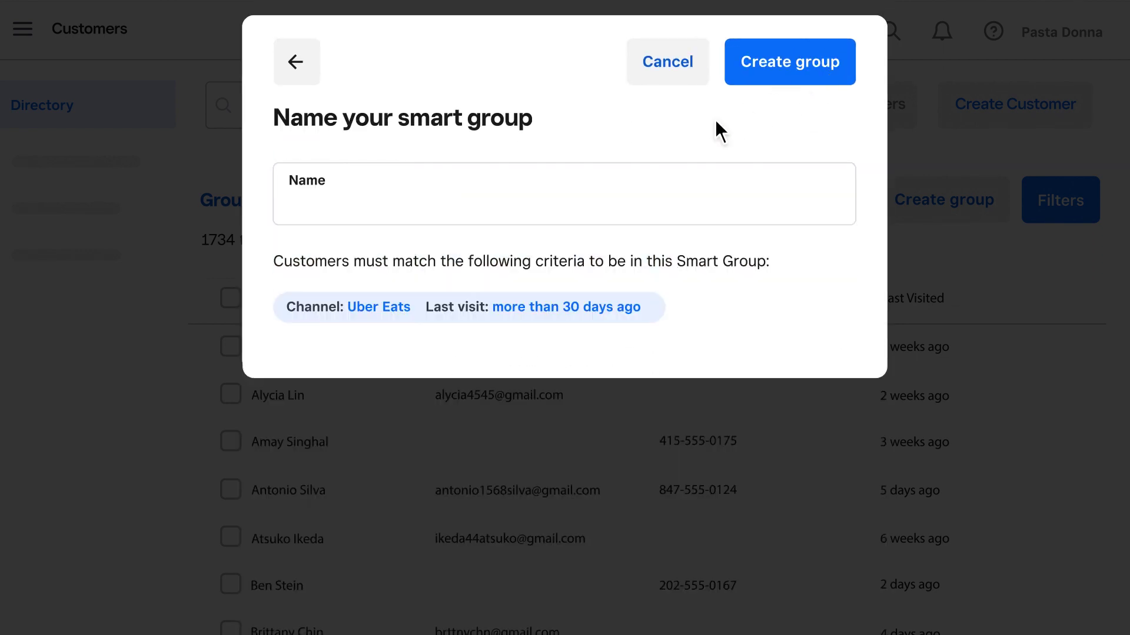
left_click(536, 198)
type("Uber Eats Lapsed Customers")
left_click(666, 128)
left_click(794, 74)
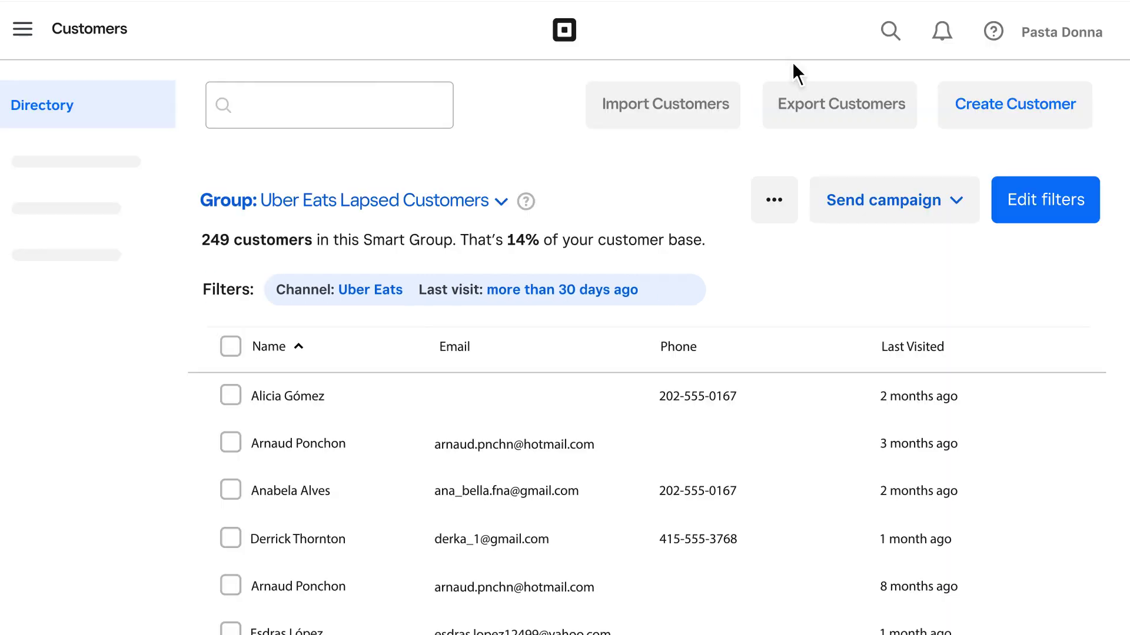
left_click(885, 212)
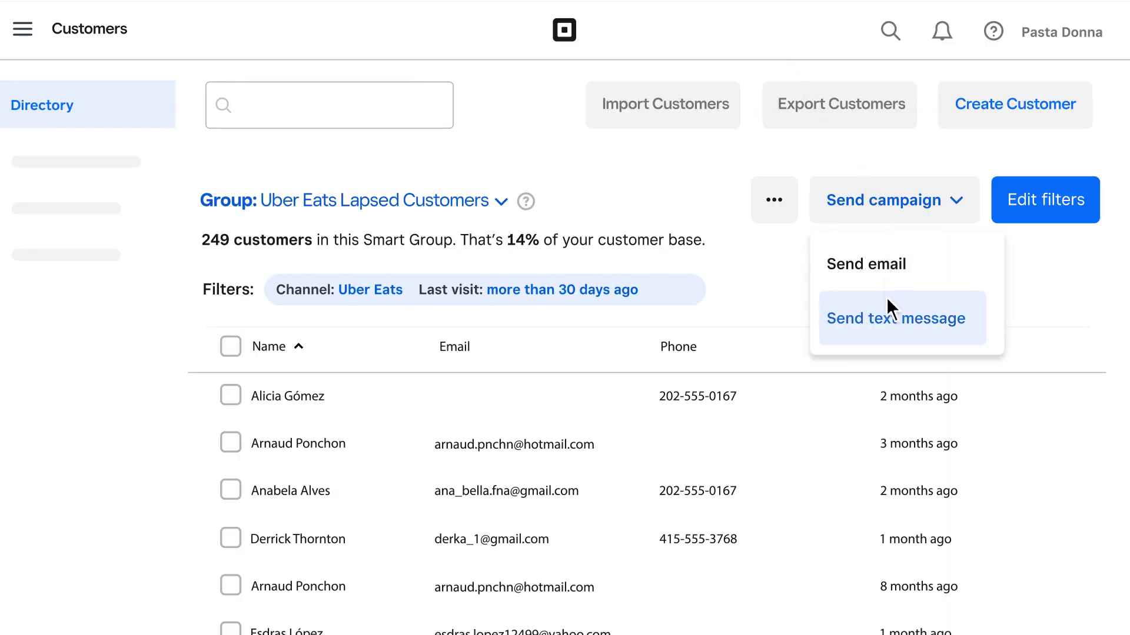
Step: Write a text campaign message promoting the latest menu items with 10% off delivery
left_click(887, 333)
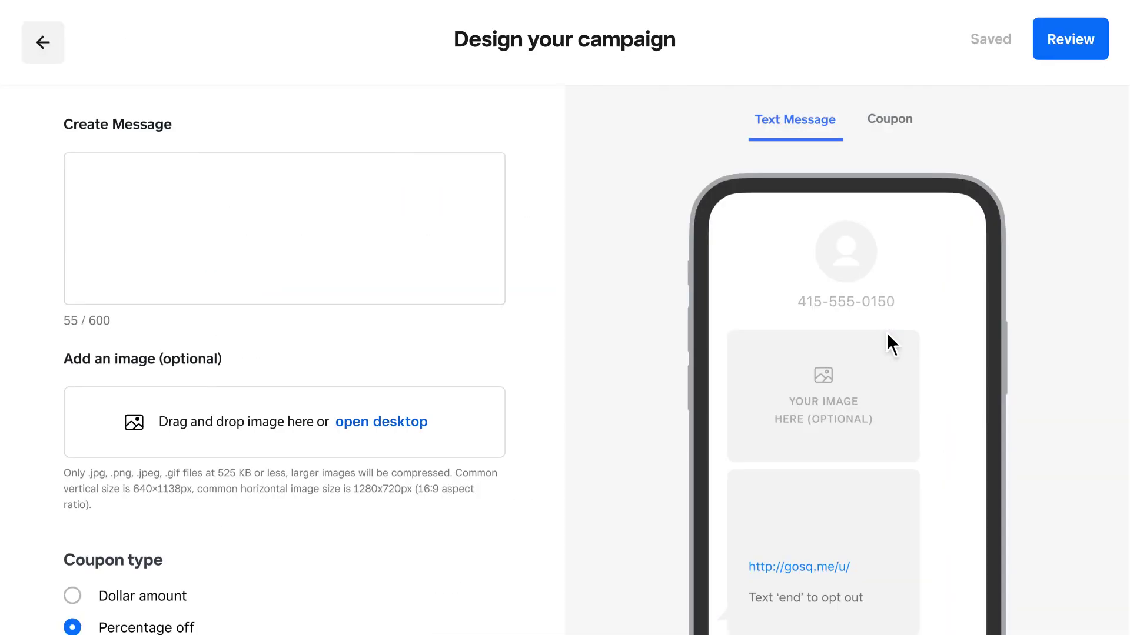
left_click(266, 217)
type("Pasta Donna: Check out our latest menu items! Order delivery with 10% off your order 🍝")
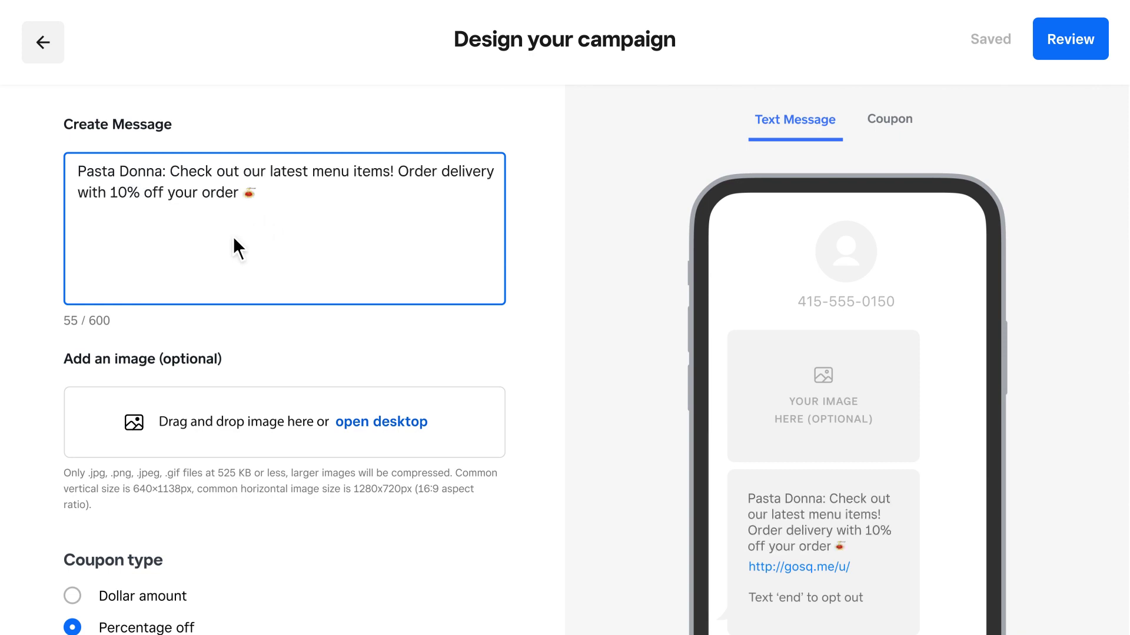
Step: Attach a sale image, reach the review, then search Square Support for 'Customer segmentation'
left_click_drag(1, 438, 353, 444)
left_click(1044, 48)
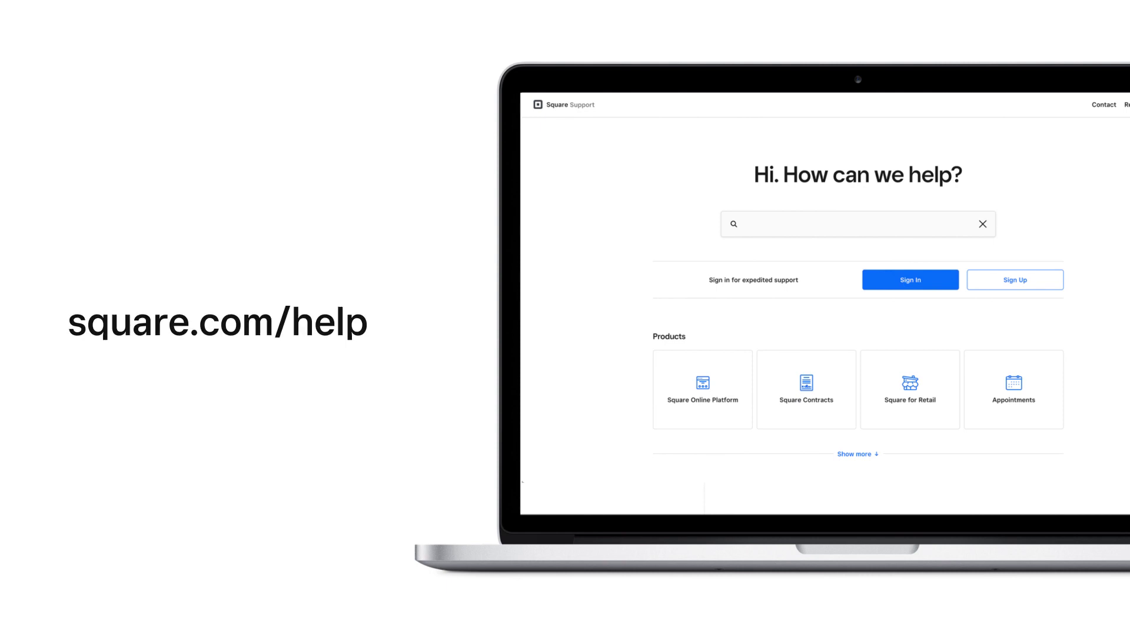
type("Customer segmentation")
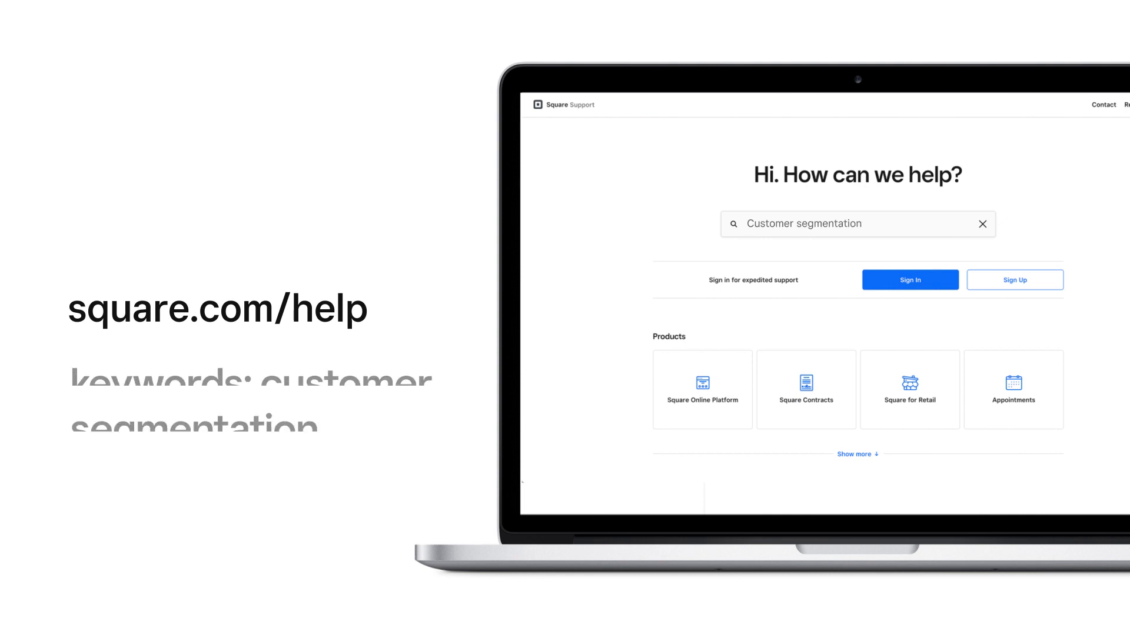